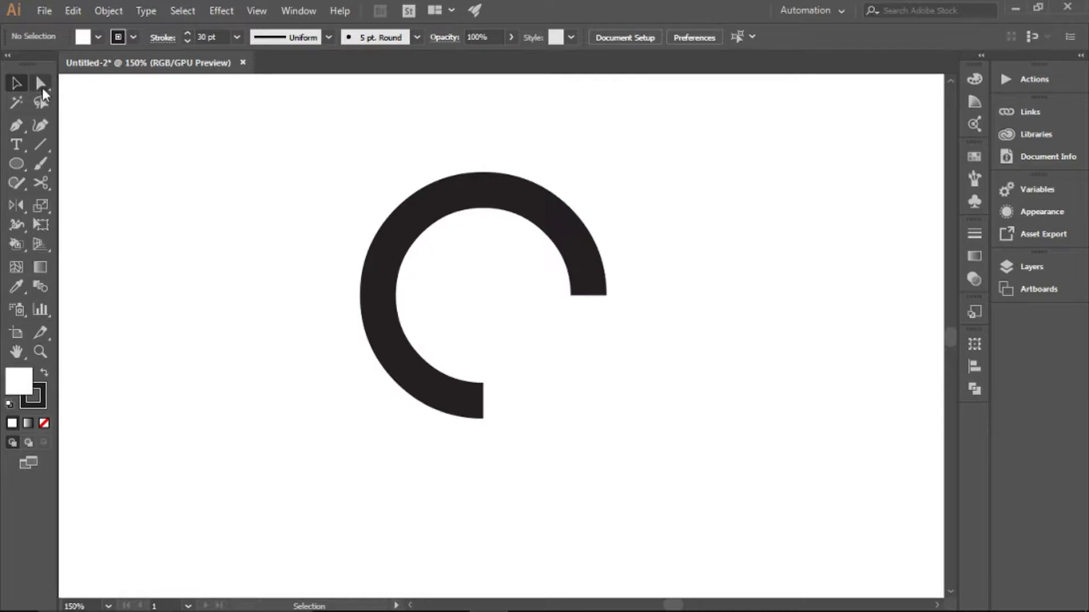
# Step: Remove the fill from the open arc and give its stroke round caps
pyautogui.click(449, 211)
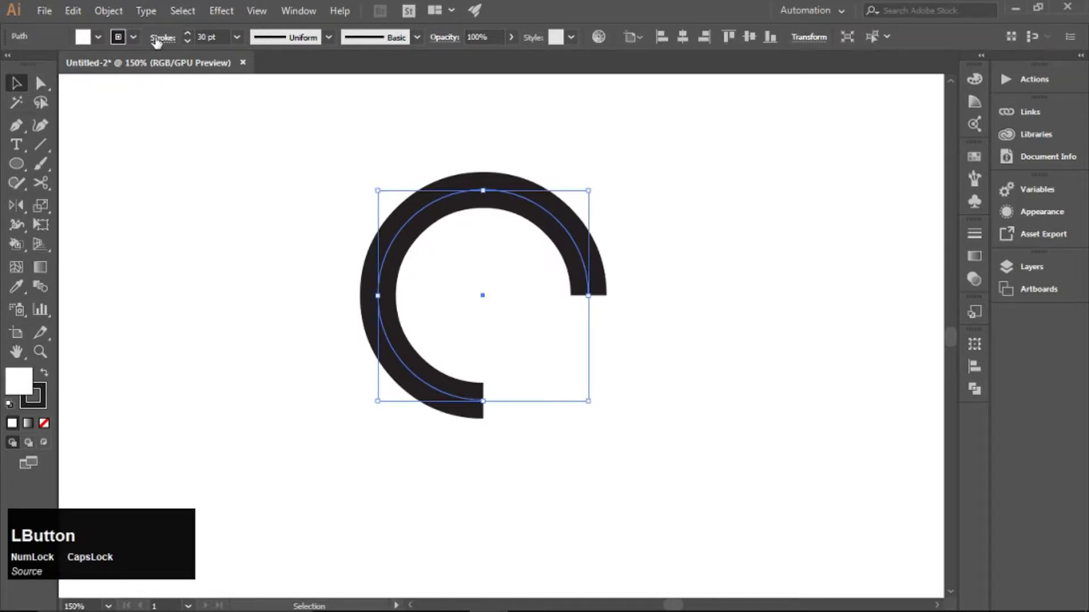
pyautogui.click(44, 423)
pyautogui.click(162, 40)
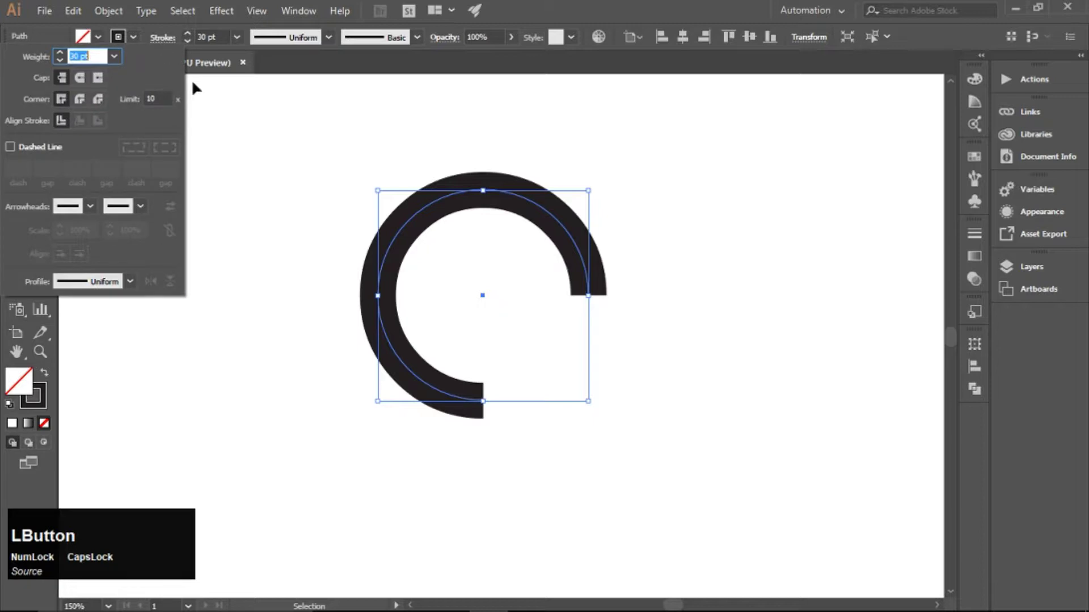
pyautogui.click(80, 80)
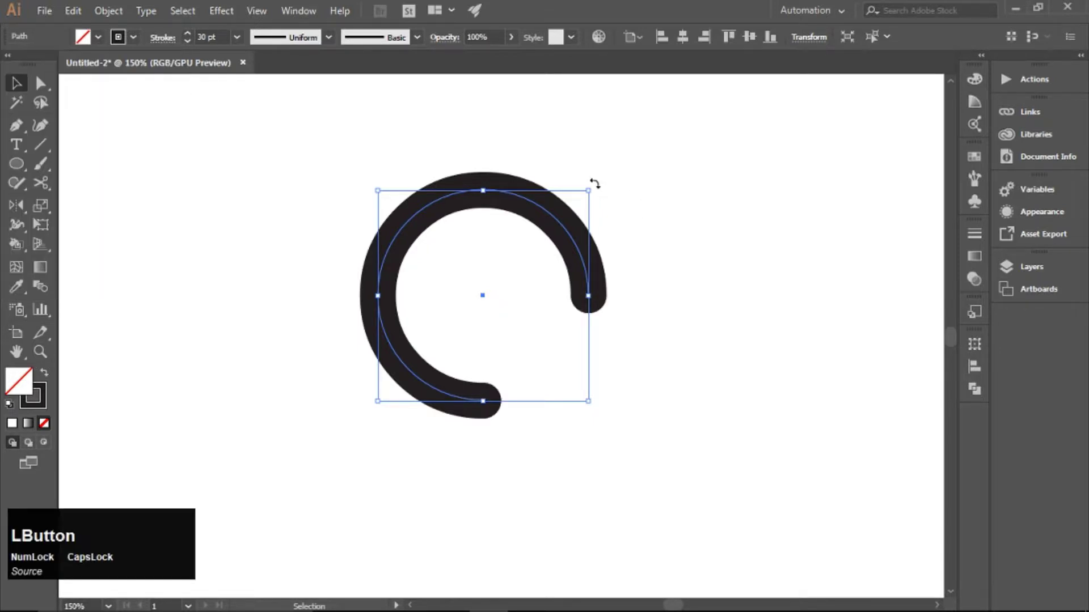
# Step: Rotate the arc 45 degrees clockwise so that its gap faces straight down
pyautogui.moveTo(590, 180)
pyautogui.mouseDown()
pyautogui.moveTo(627, 258)
pyautogui.moveTo(713, 268)
pyautogui.mouseUp()
pyautogui.click(709, 264)
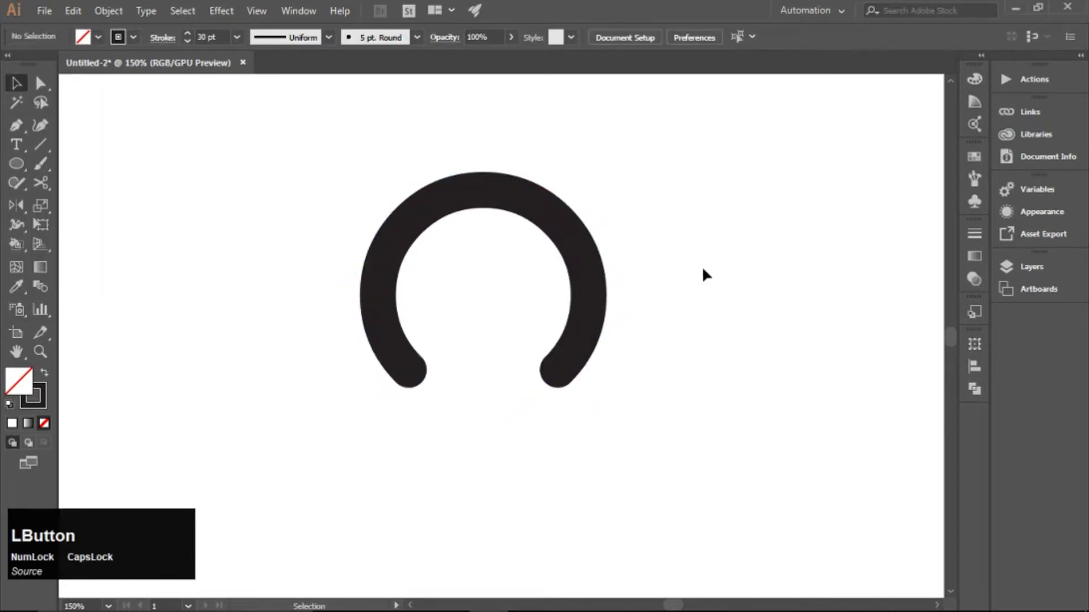
# Step: Scale the arc down proportionally to about three quarters of its size and move it toward the top of the artboard
pyautogui.moveTo(567, 362); pyautogui.dragTo(590, 331)
pyautogui.moveTo(657, 265); pyautogui.dragTo(624, 264)
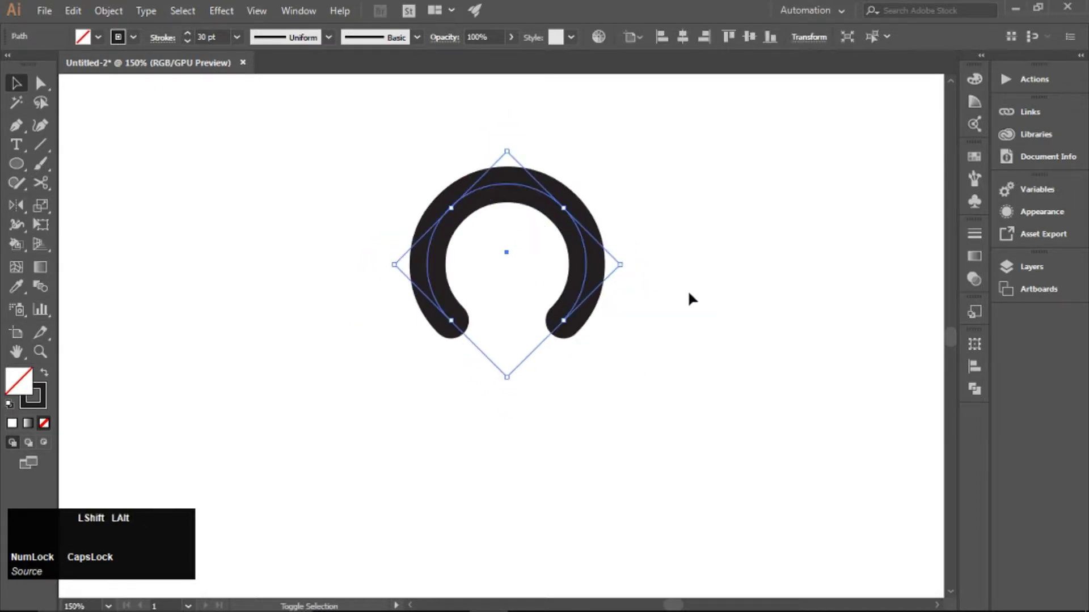
pyautogui.click(689, 291)
pyautogui.click(573, 307)
pyautogui.click(615, 300)
pyautogui.moveTo(584, 299); pyautogui.dragTo(584, 282)
# Step: With the Pen tool, extend both arc ends with 45-degree straight lines about 3.03 in long that cross below the loop and end level
pyautogui.click(17, 127)
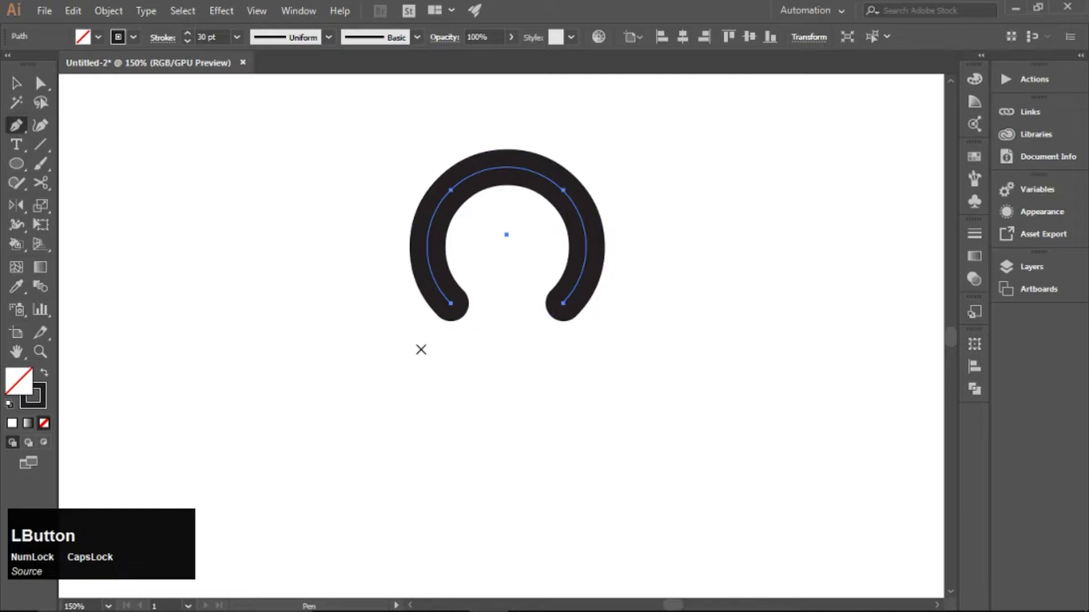
pyautogui.click(452, 304)
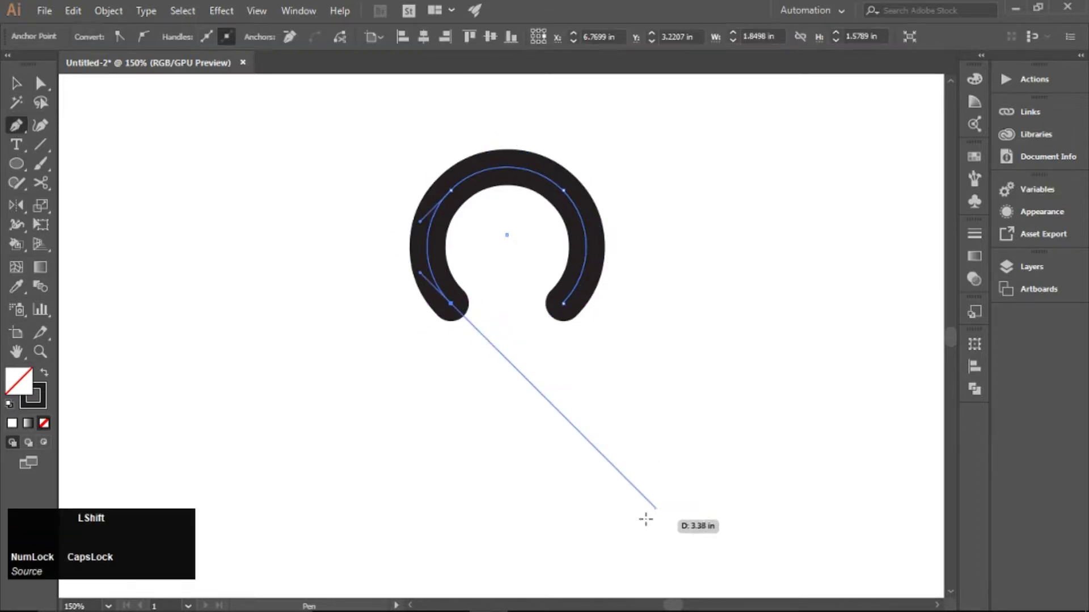
pyautogui.click(632, 486)
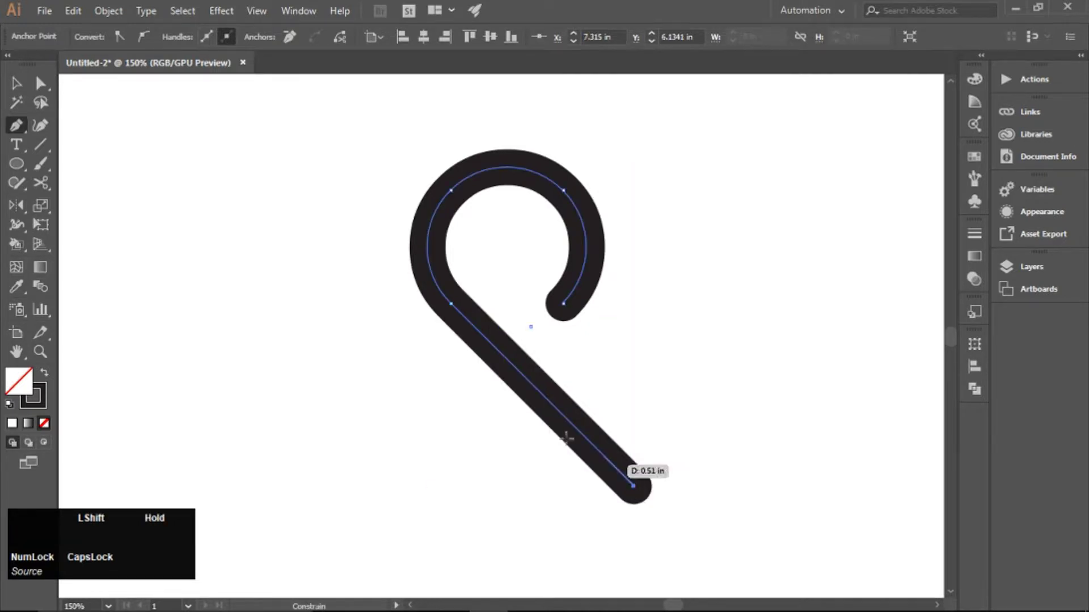
pyautogui.press('Escape')
pyautogui.click(564, 305)
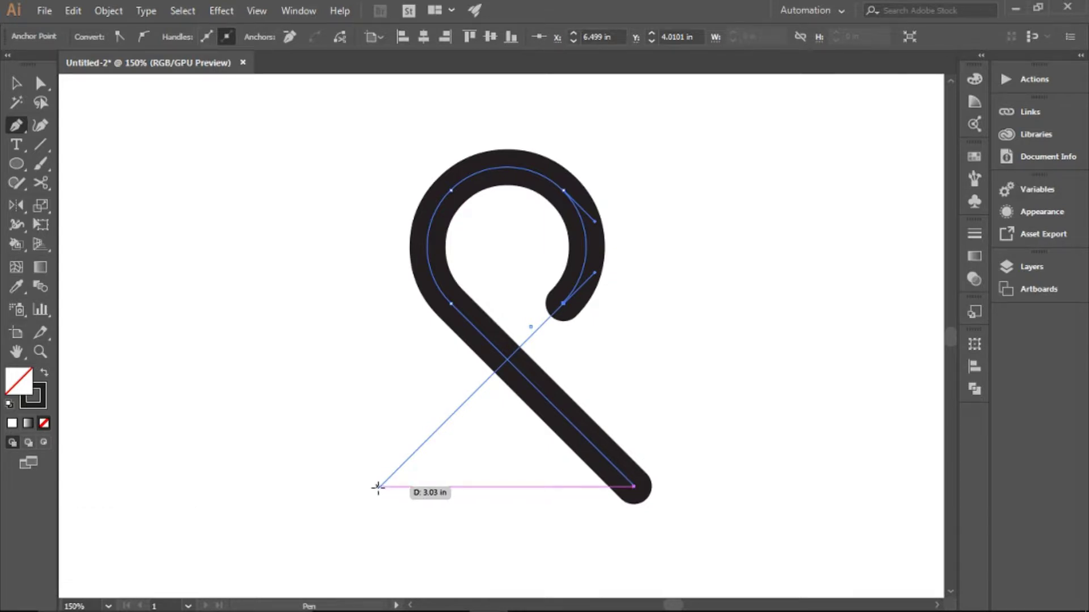
pyautogui.click(378, 486)
pyautogui.click(16, 82)
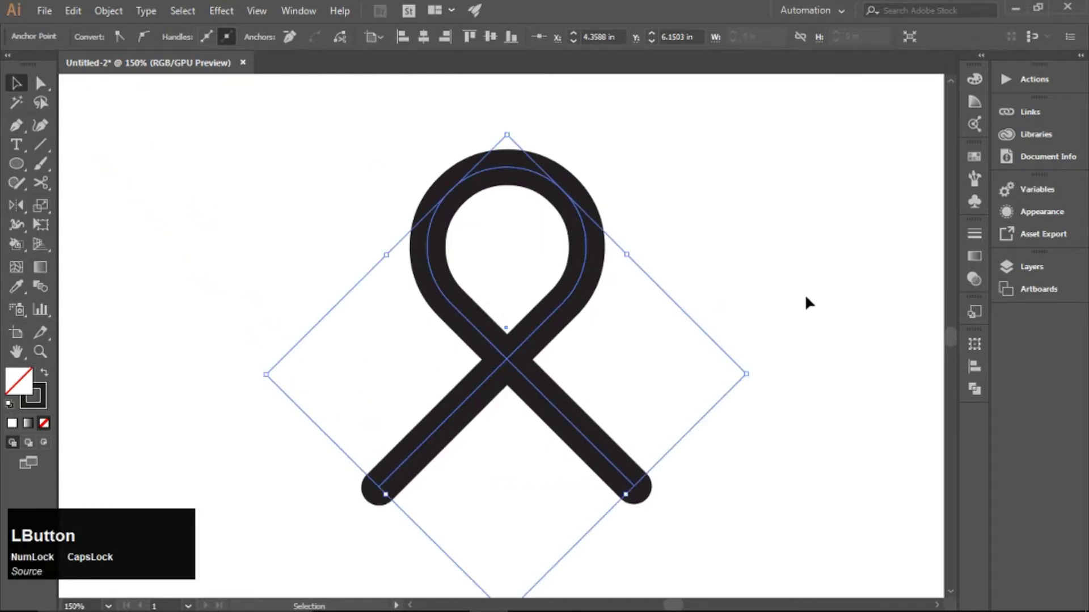
pyautogui.click(805, 293)
# Step: Copy the looped path, paste it in place and rotate the copy 180 degrees so its loop points down
pyautogui.click(510, 370)
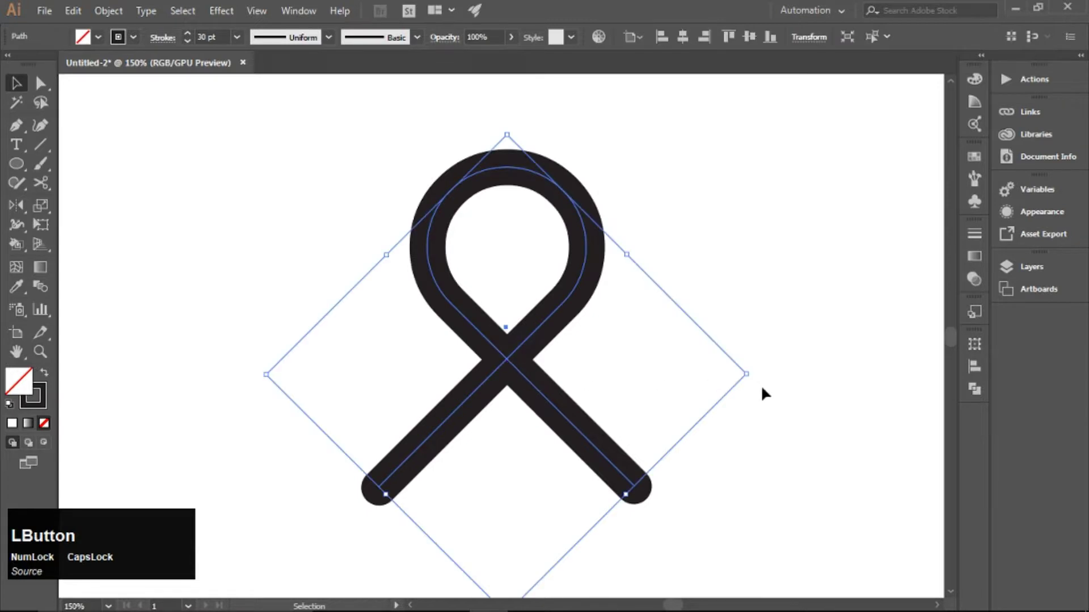
pyautogui.click(72, 11)
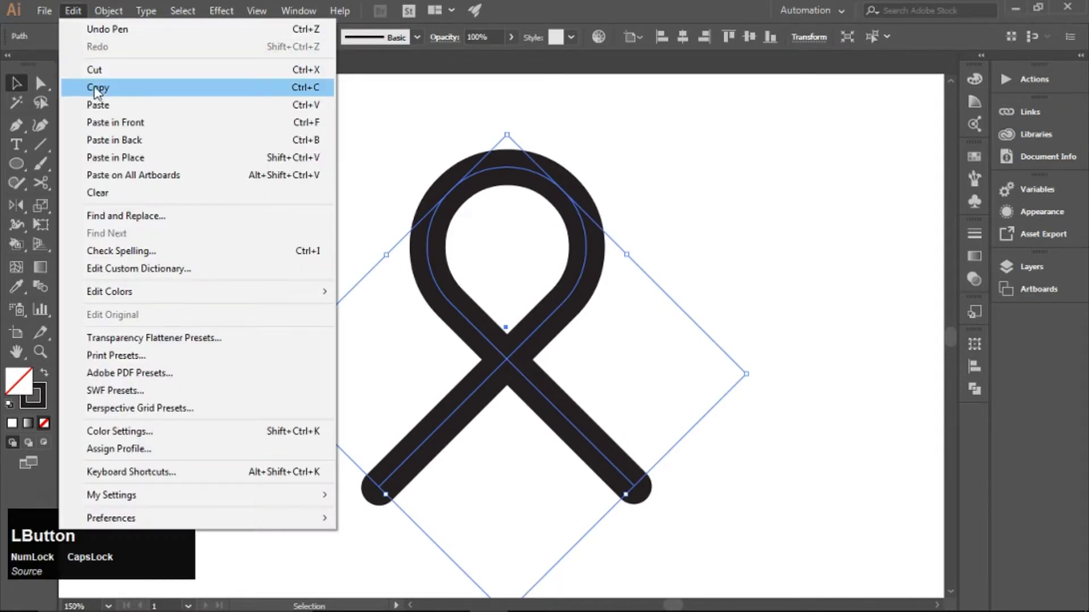
pyautogui.click(97, 88)
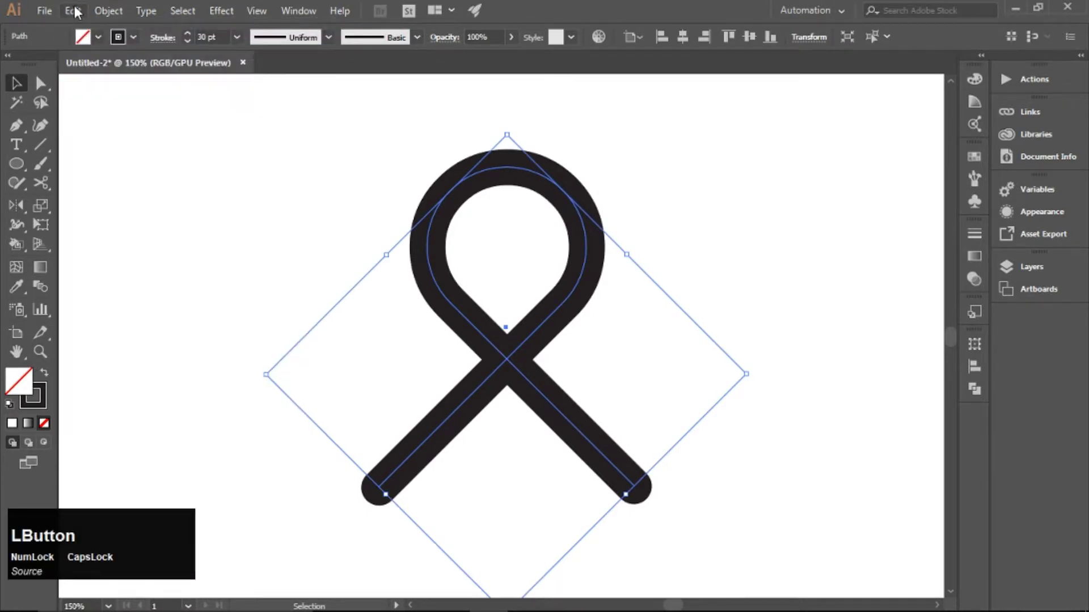
pyautogui.click(72, 12)
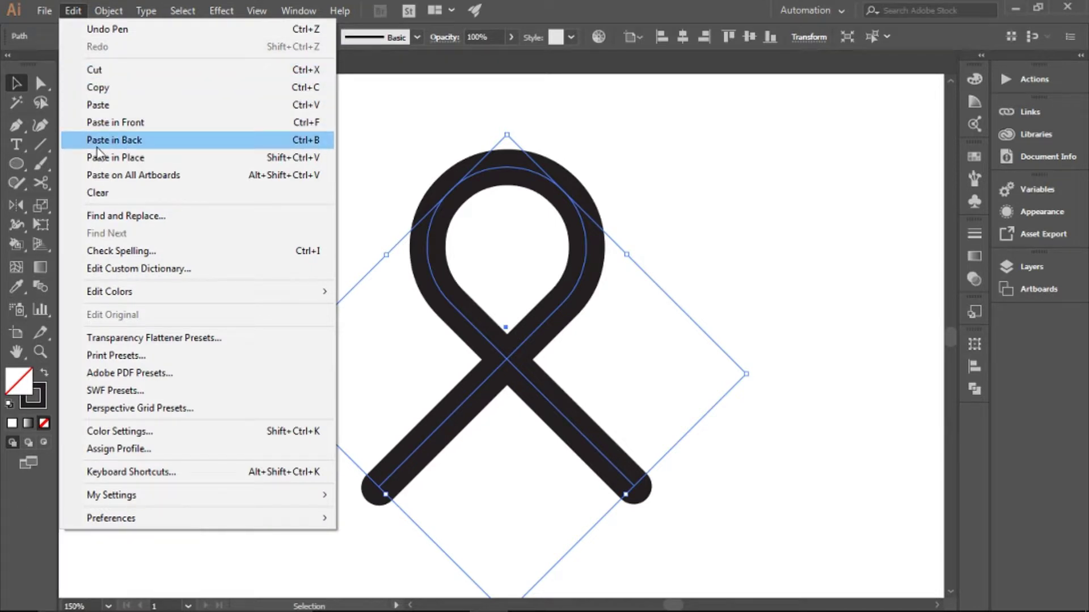
pyautogui.click(115, 158)
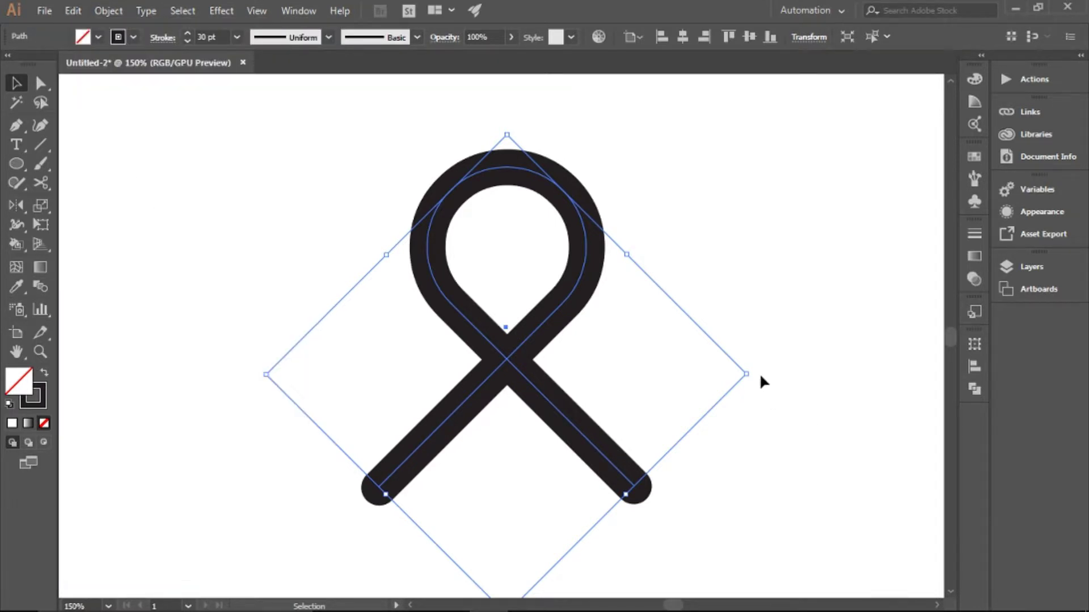
pyautogui.moveTo(753, 377); pyautogui.dragTo(477, 391)
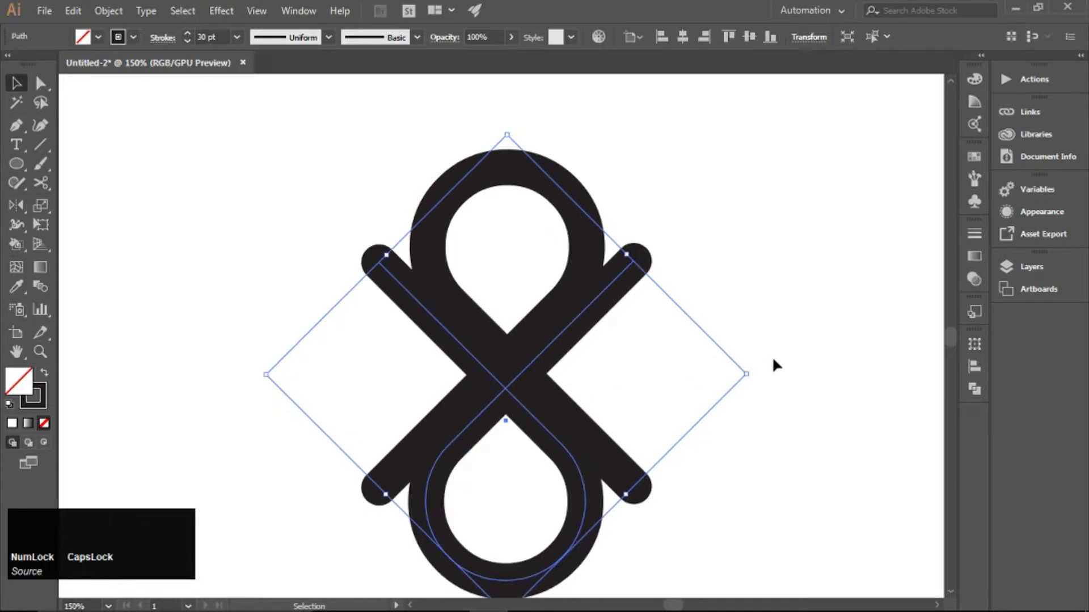
pyautogui.click(788, 347)
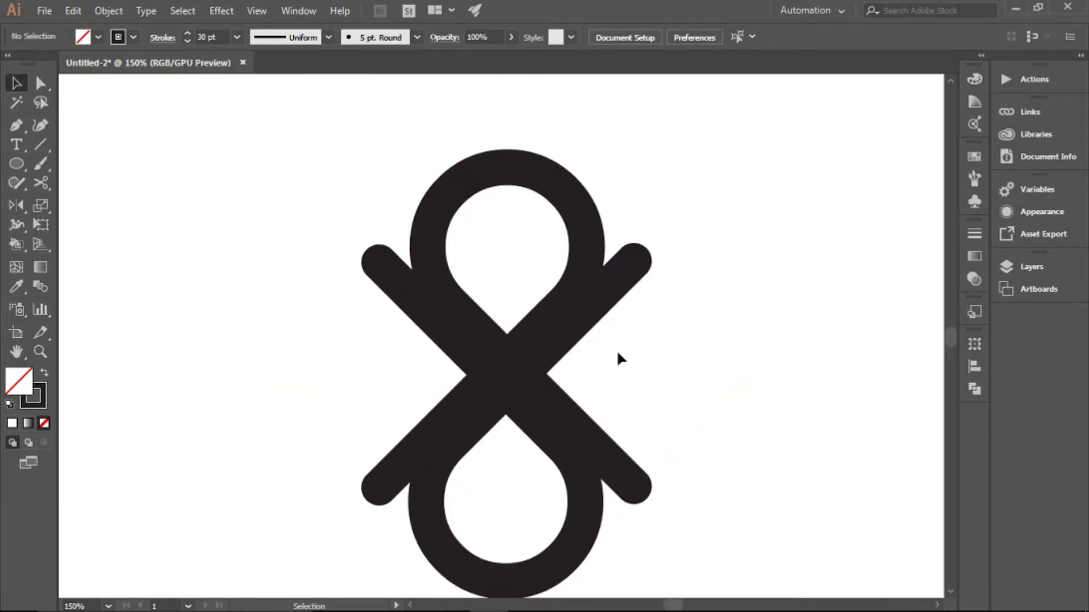
# Step: Set the stroke weight of both looped paths to 25 pt
pyautogui.scroll(-1, 617, 349)
pyautogui.click(578, 421)
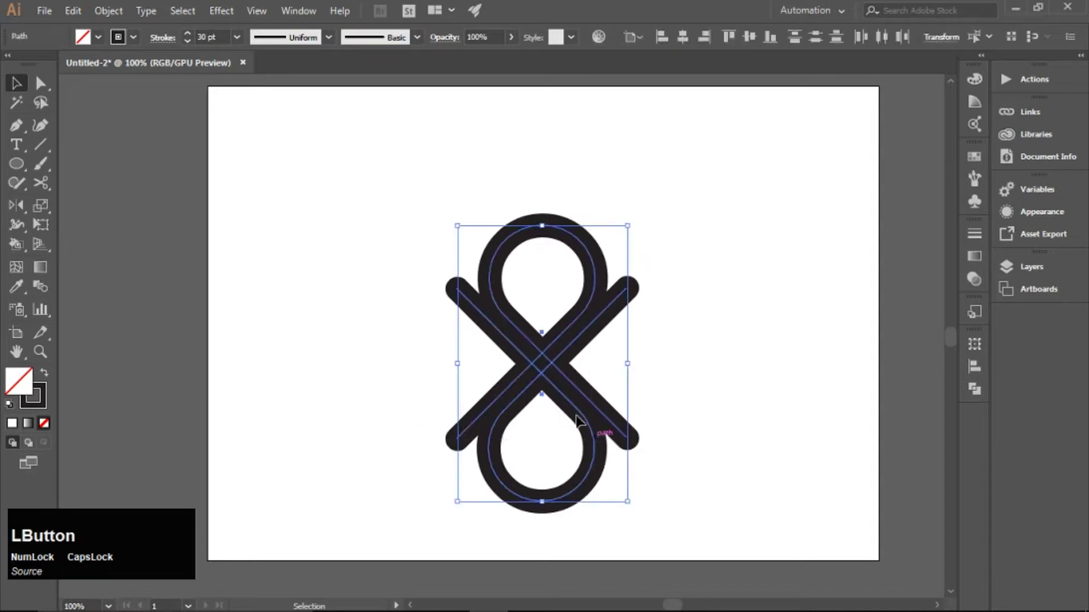
pyautogui.click(237, 39)
pyautogui.click(215, 38)
pyautogui.moveTo(216, 38); pyautogui.dragTo(154, 43)
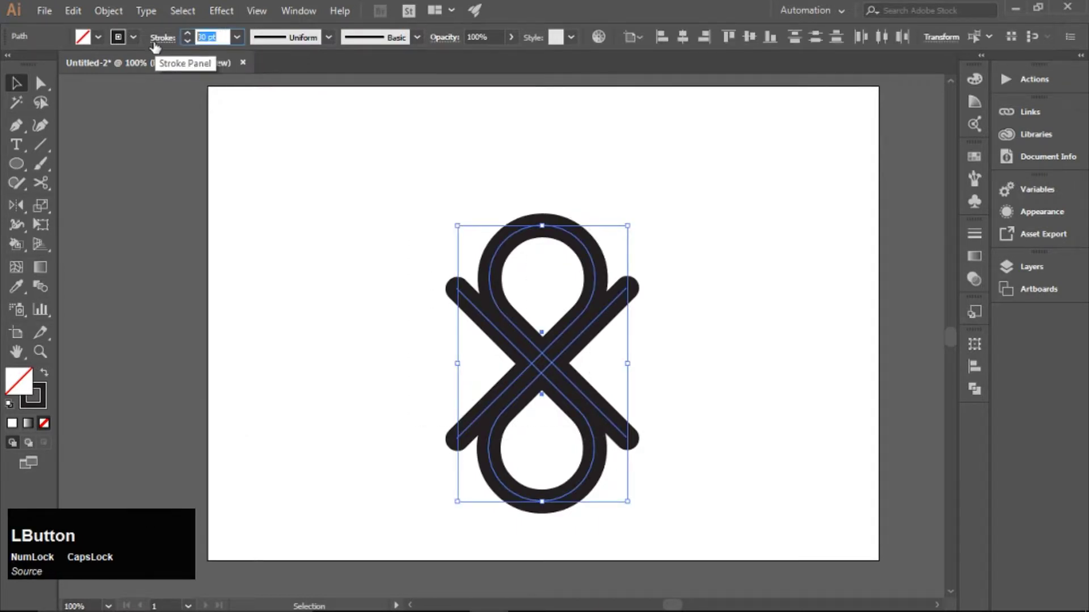
pyautogui.write('25')
pyautogui.press('Return')
pyautogui.click(748, 381)
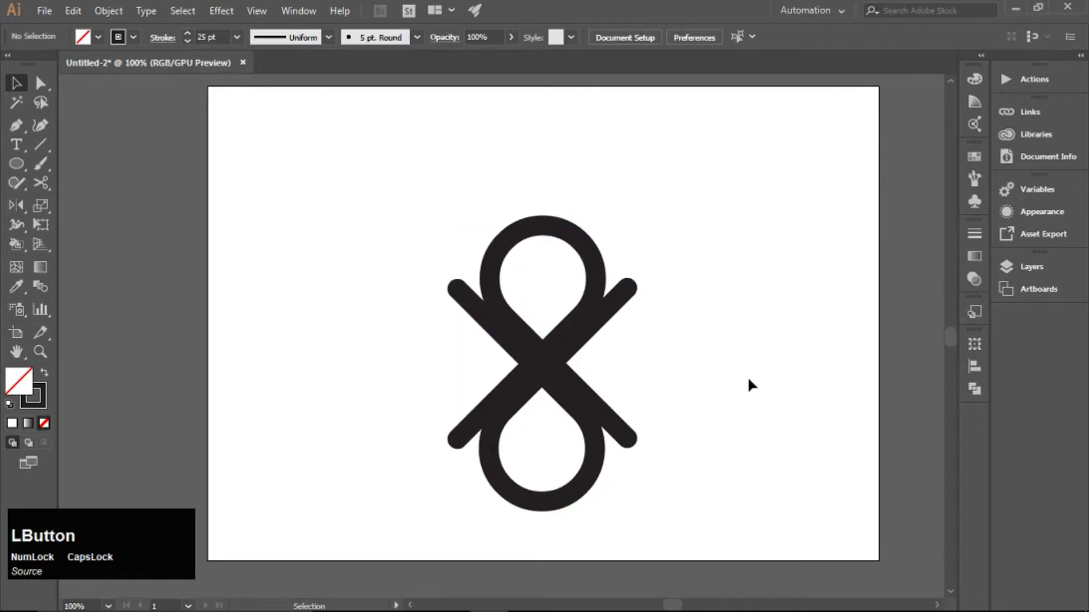
# Step: Nudge the lower looped path up until its crossing lines overlap those of the upper path
pyautogui.click(540, 393)
pyautogui.press('Up')
pyautogui.press('Up')
pyautogui.press('Up')
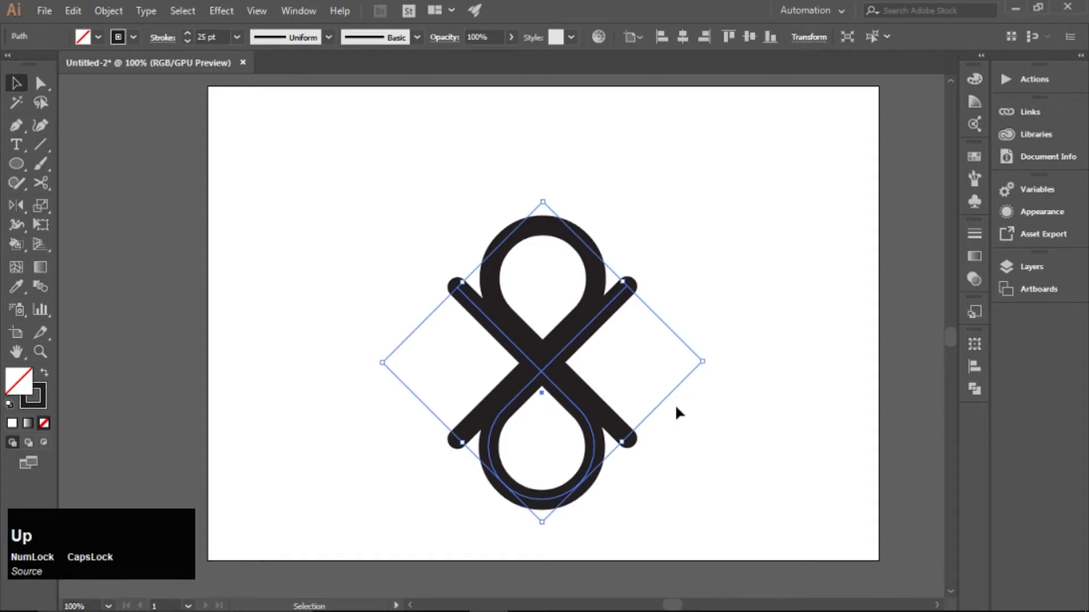
pyautogui.press('Up')
pyautogui.press('Up')
pyautogui.press('Up')
pyautogui.press('Up')
pyautogui.press('Up')
pyautogui.press('Up')
pyautogui.press('Up')
pyautogui.press('Up')
pyautogui.press('Up')
pyautogui.press('Up')
pyautogui.press('Up')
pyautogui.press('Up')
pyautogui.press('Up')
pyautogui.press('Up')
pyautogui.press('Up')
pyautogui.press('Up')
pyautogui.press('Up')
pyautogui.press('Up')
pyautogui.press('Up')
pyautogui.press('Up')
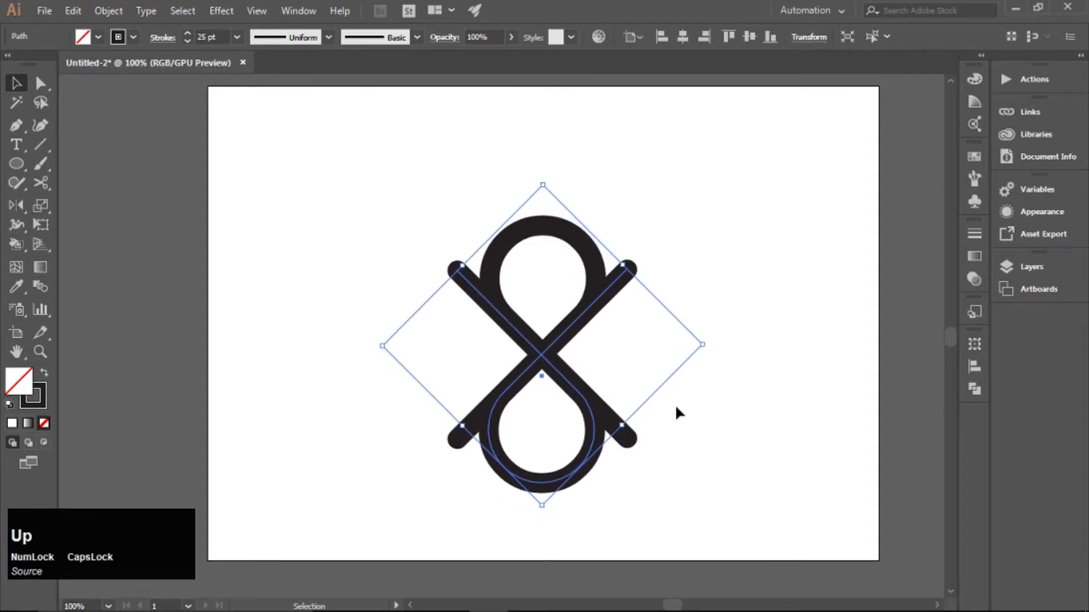
pyautogui.press('Down')
pyautogui.press('Down')
pyautogui.press('Down')
pyautogui.click(705, 417)
# Step: Thin the strokes of both looped paths to 0.25 pt to reveal their exact alignment
pyautogui.moveTo(429, 204); pyautogui.dragTo(573, 479)
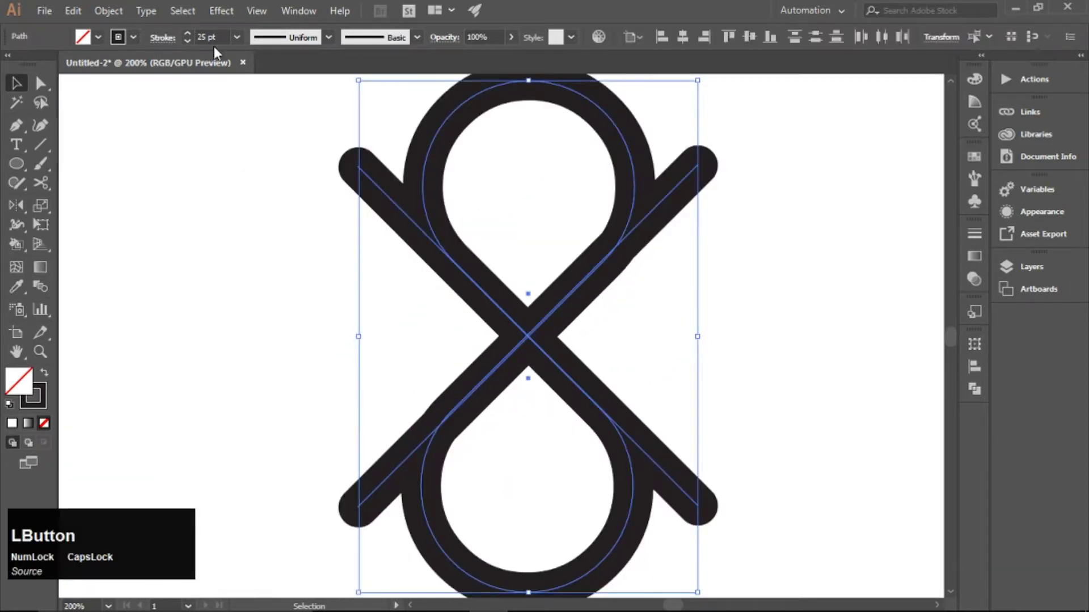
pyautogui.click(237, 38)
pyautogui.click(252, 56)
pyautogui.click(668, 291)
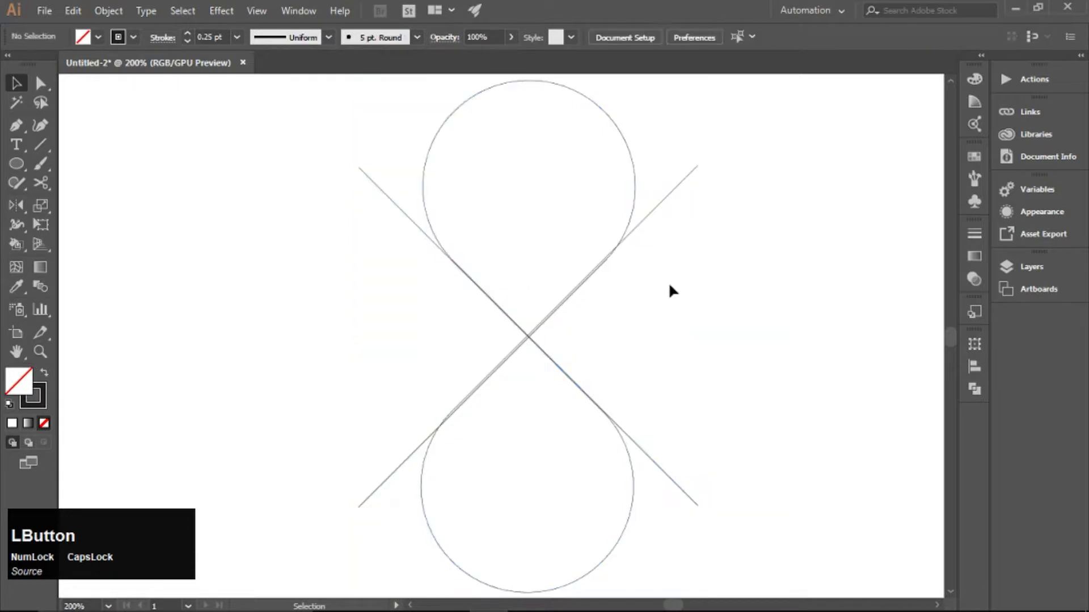
# Step: Align the horizontal centers of the two looped paths, using the lower one as the key object
pyautogui.moveTo(630, 229); pyautogui.dragTo(629, 228)
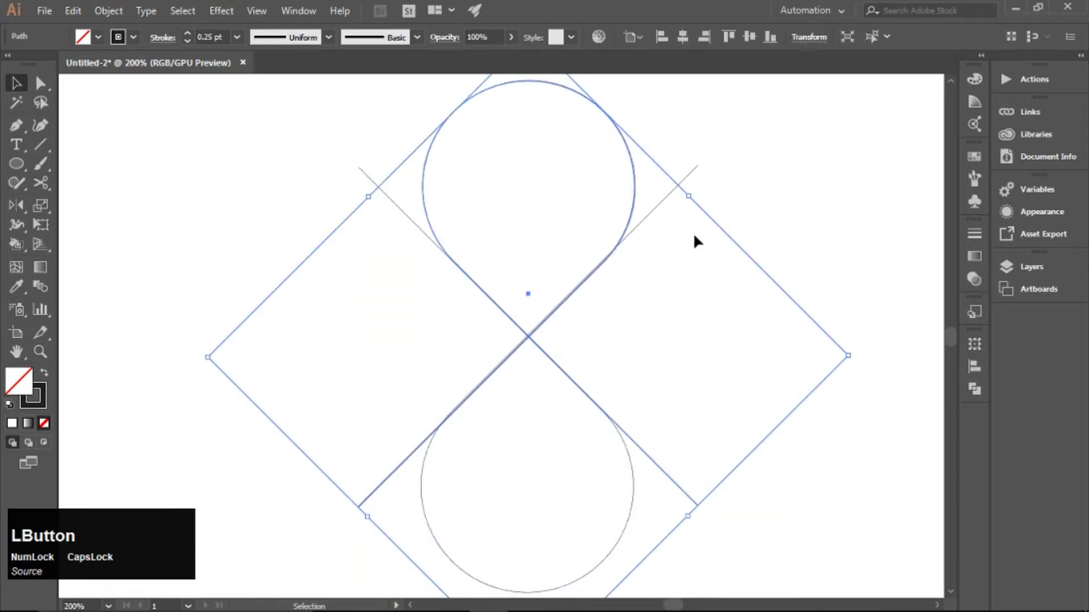
pyautogui.moveTo(312, 298); pyautogui.dragTo(691, 398)
pyautogui.click(975, 372)
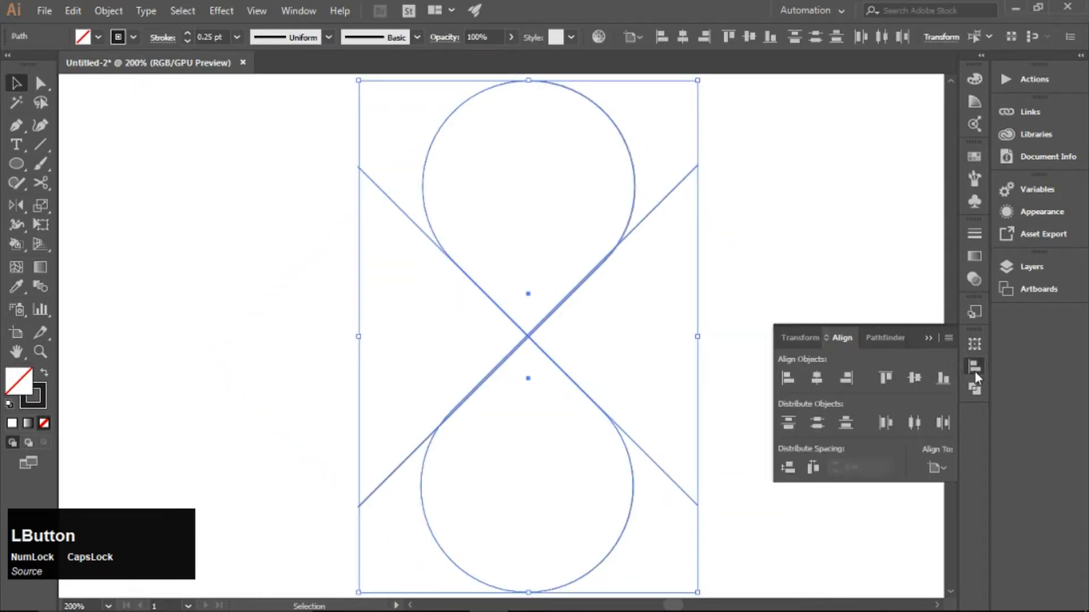
pyautogui.click(614, 255)
pyautogui.click(884, 378)
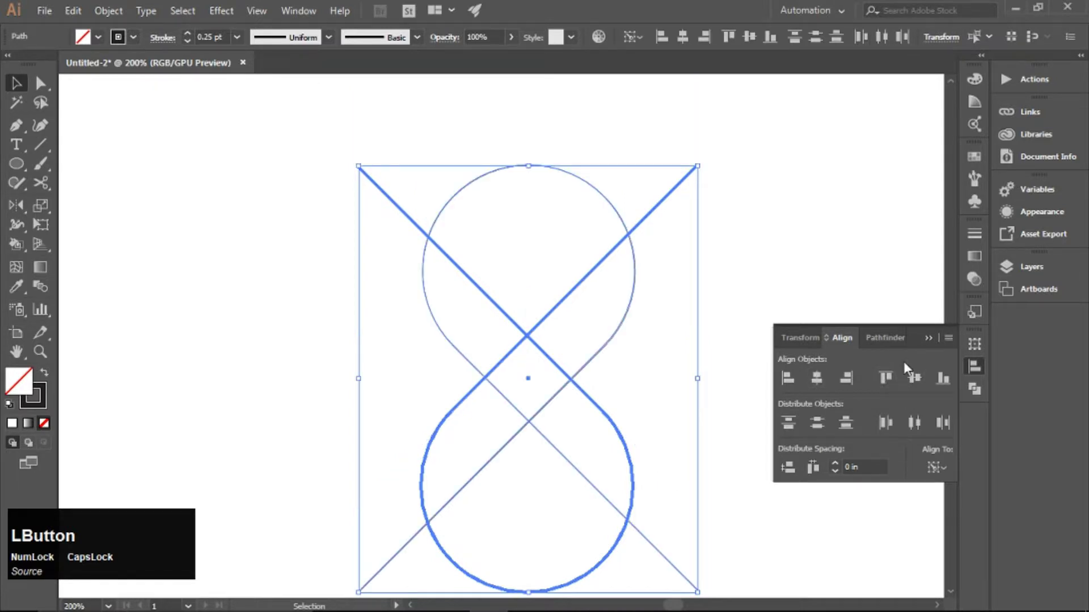
pyautogui.hotkey('ctrl', 'z')
pyautogui.click(816, 377)
pyautogui.click(927, 339)
pyautogui.click(618, 302)
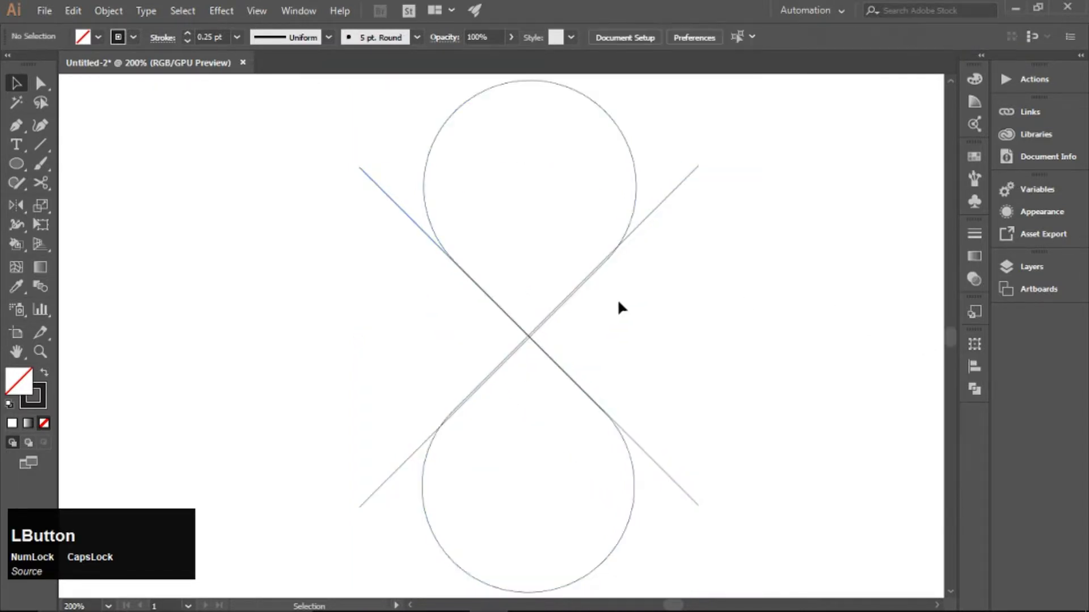
# Step: Nudge the upper looped path one increment left so its diagonals coincide with those of the lower path
pyautogui.click(442, 236)
pyautogui.press('Left')
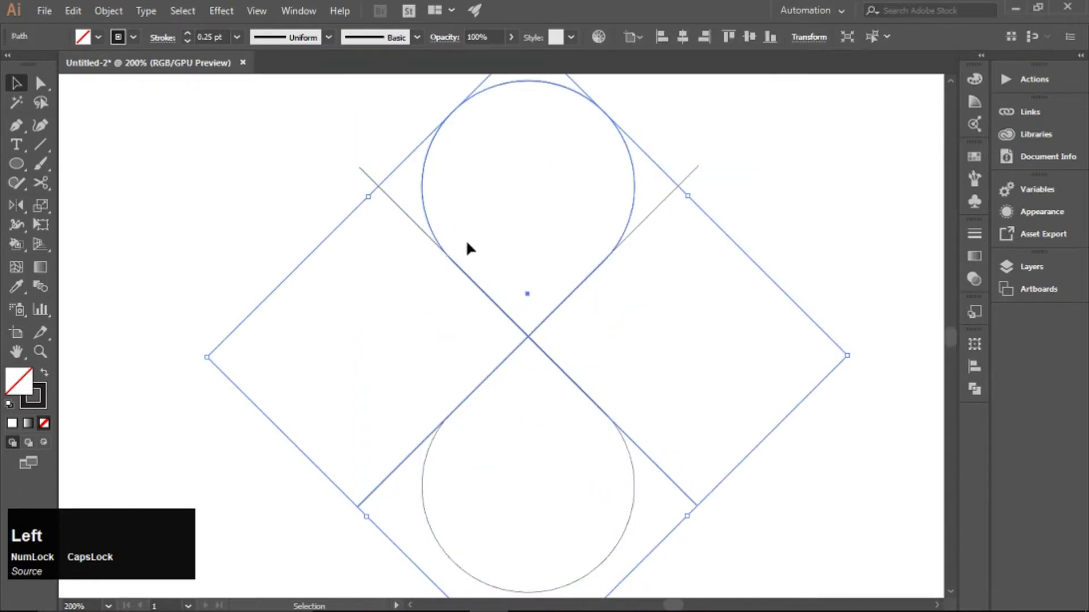
pyautogui.click(176, 221)
# Step: Restore the stroke weight of both thin looped paths to 25 pt
pyautogui.moveTo(315, 206); pyautogui.dragTo(651, 430)
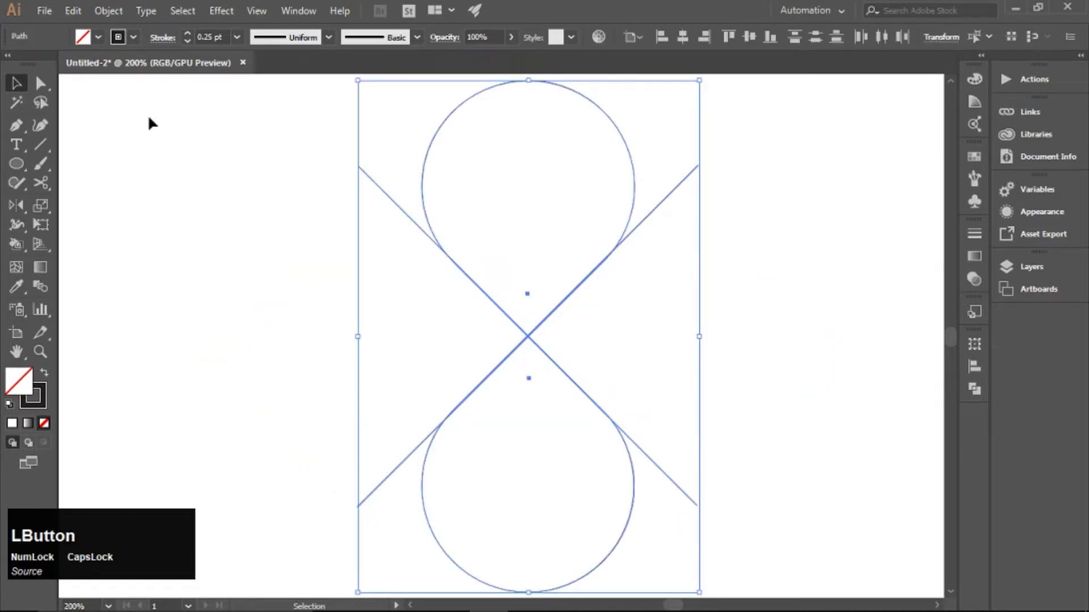
pyautogui.click(237, 37)
pyautogui.click(214, 37)
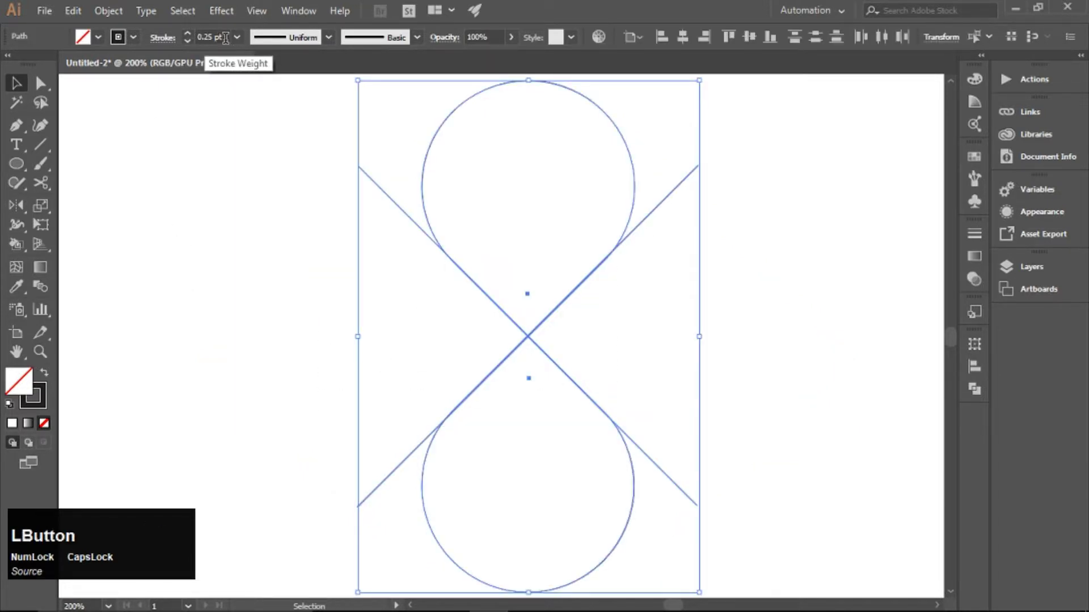
pyautogui.moveTo(225, 37); pyautogui.dragTo(143, 44)
pyautogui.write('25')
pyautogui.press('Return')
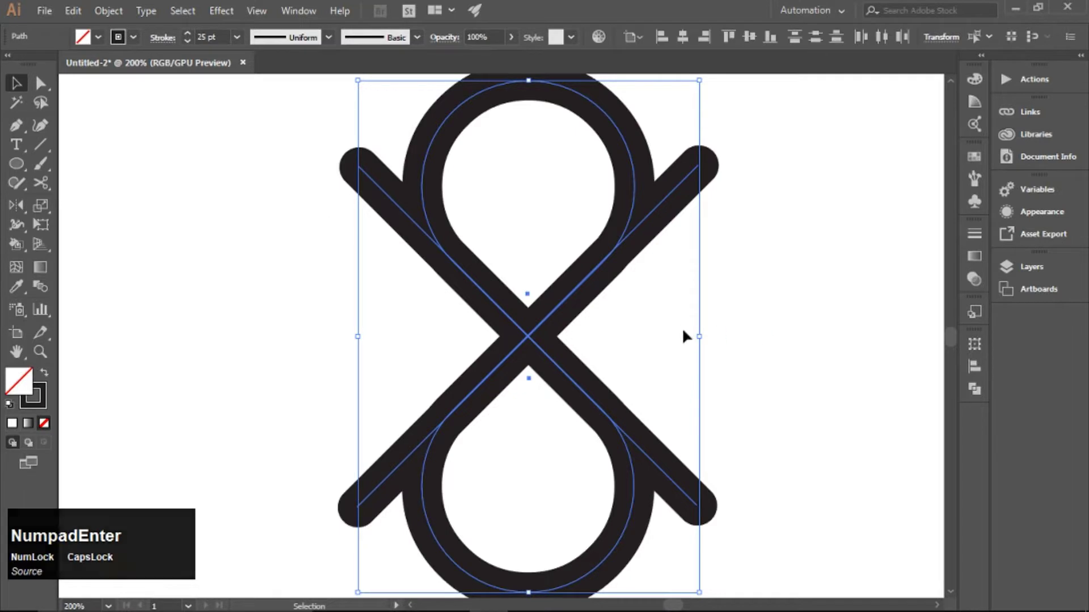
pyautogui.scroll(-1, 677, 327)
pyautogui.click(774, 349)
# Step: Duplicate both looped paths in place and rotate the copies 90 degrees to form a four-loop clover
pyautogui.moveTo(372, 192); pyautogui.dragTo(683, 448)
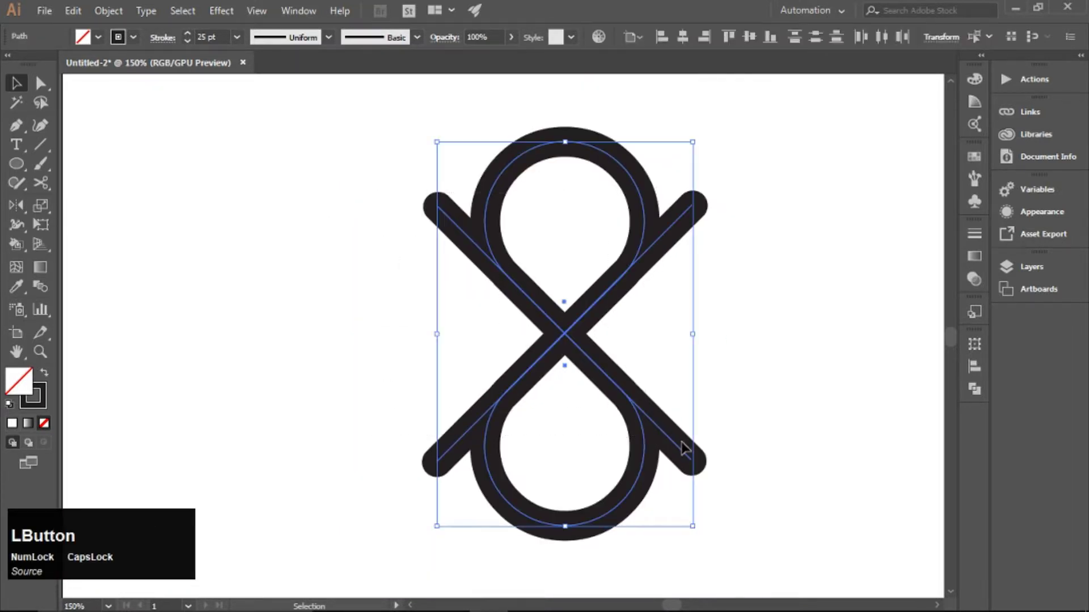
pyautogui.click(76, 13)
pyautogui.click(98, 87)
pyautogui.click(72, 12)
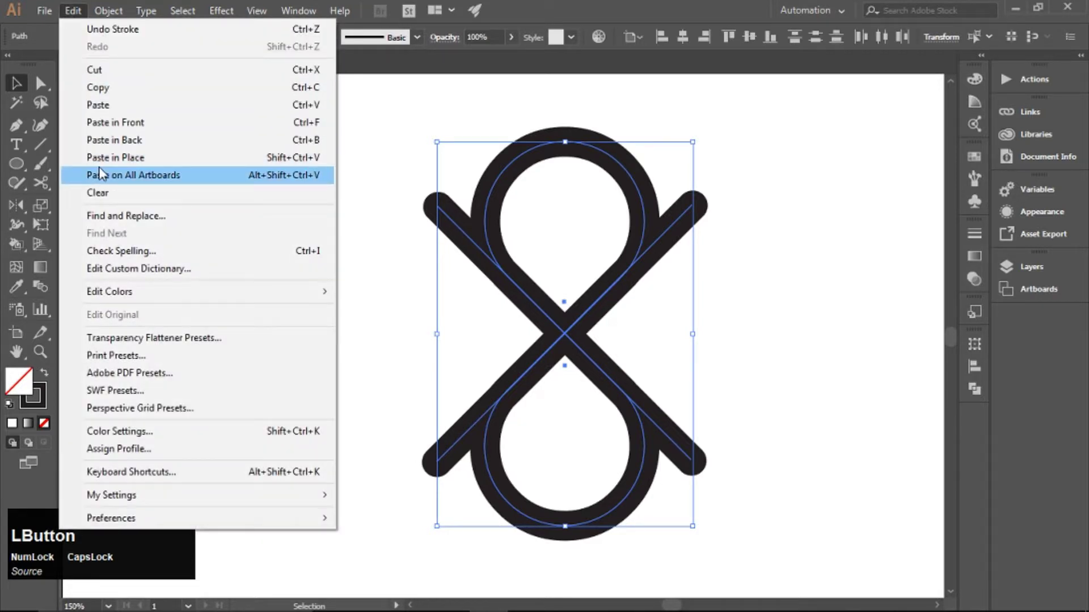
pyautogui.click(100, 174)
pyautogui.moveTo(695, 534); pyautogui.dragTo(729, 278)
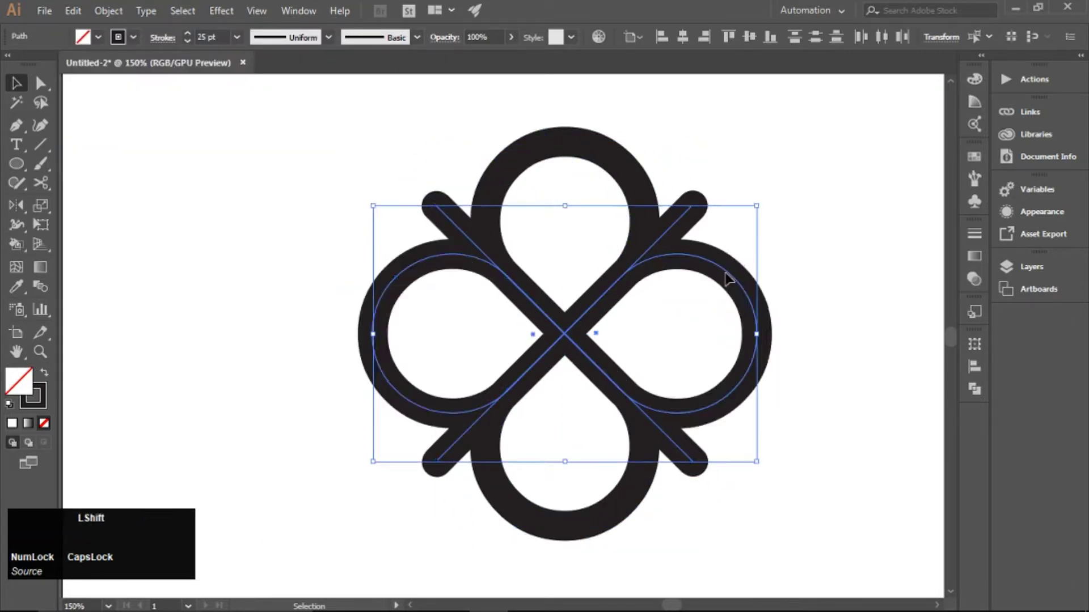
# Step: Fill the clover's upper loop with red from the swatches using the Live Paint Bucket on all four looped paths
pyautogui.click(843, 401)
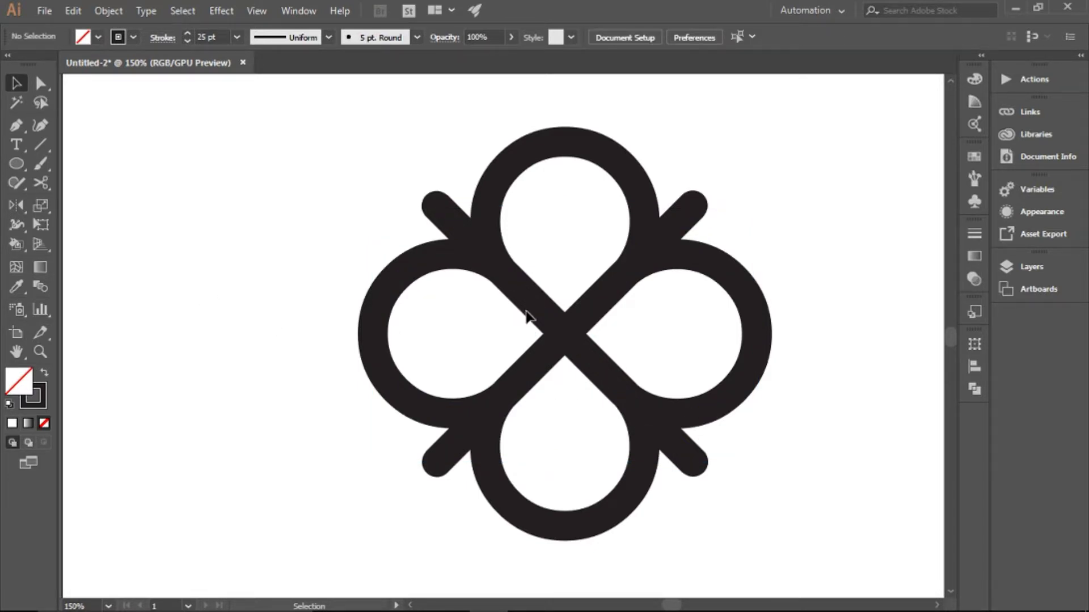
pyautogui.scroll(-1, 527, 316)
pyautogui.moveTo(401, 193); pyautogui.dragTo(703, 471)
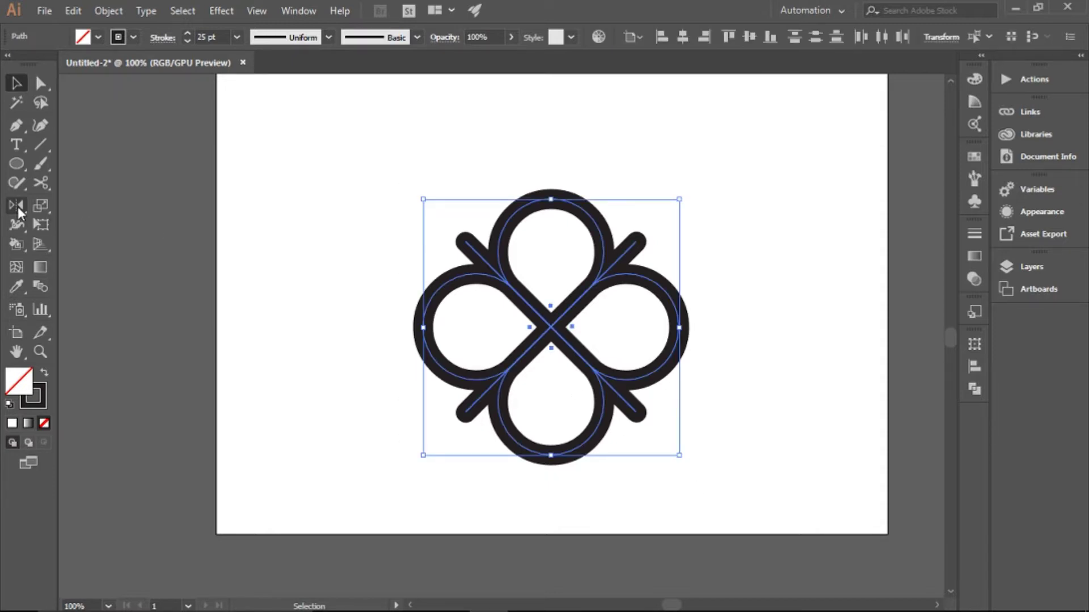
pyautogui.moveTo(18, 210); pyautogui.dragTo(17, 206)
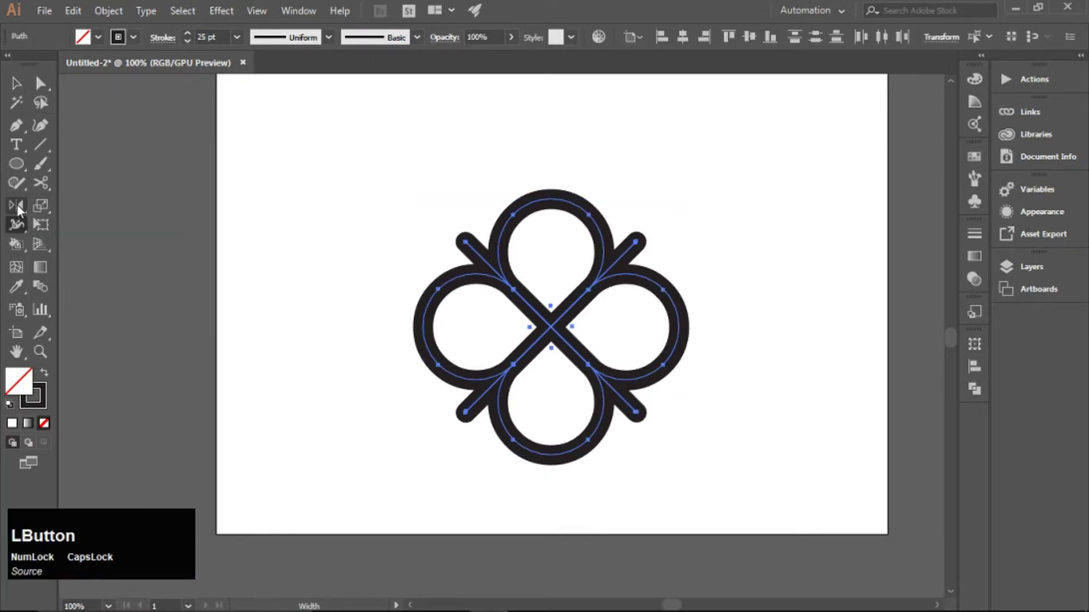
pyautogui.moveTo(12, 247); pyautogui.dragTo(85, 264)
pyautogui.click(975, 157)
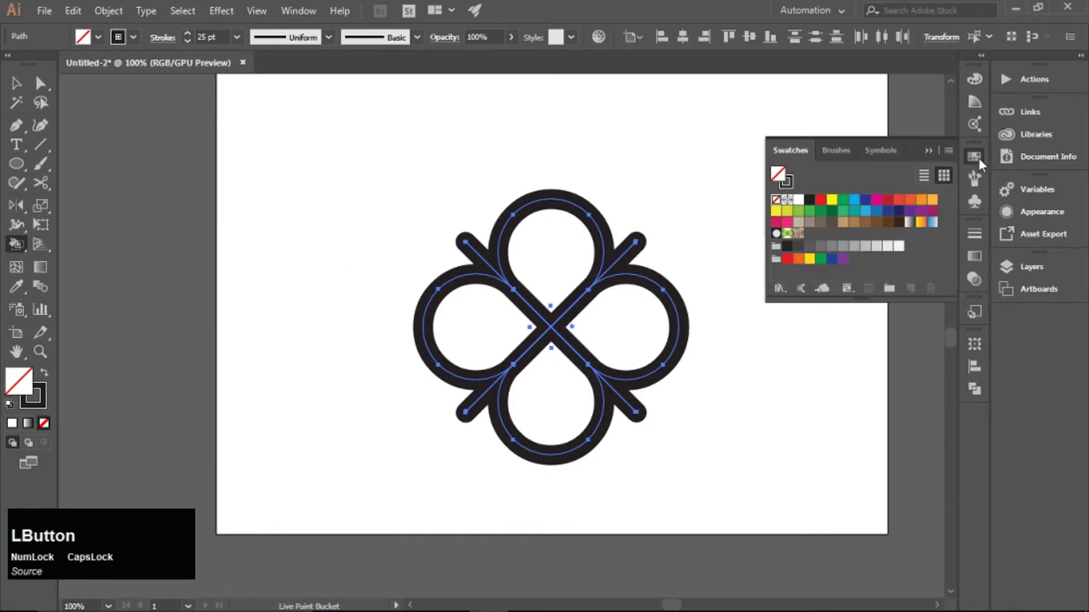
pyautogui.click(823, 206)
pyautogui.click(553, 254)
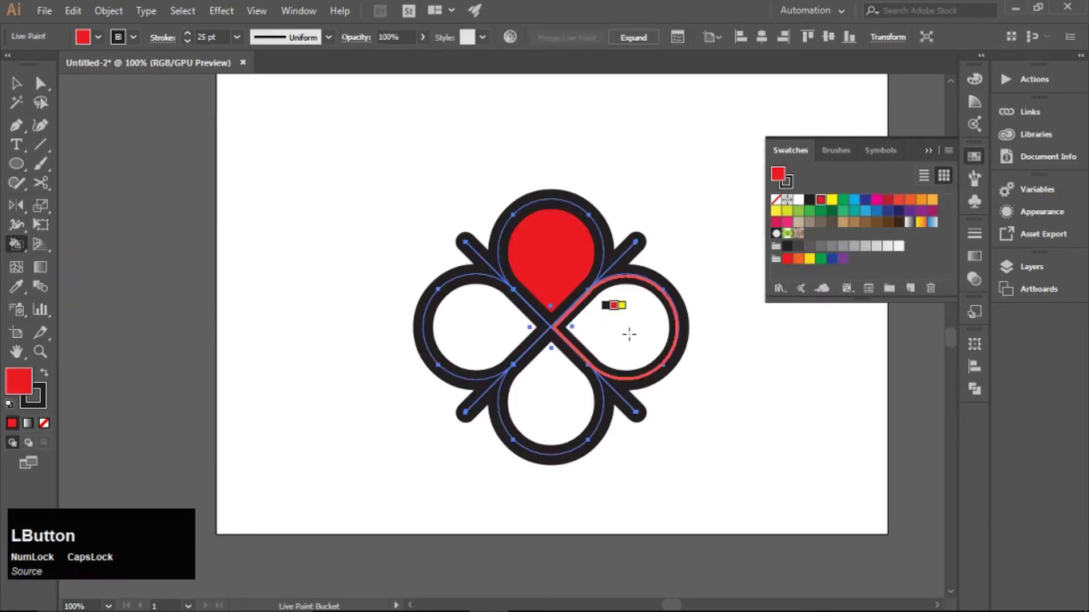
pyautogui.click(930, 150)
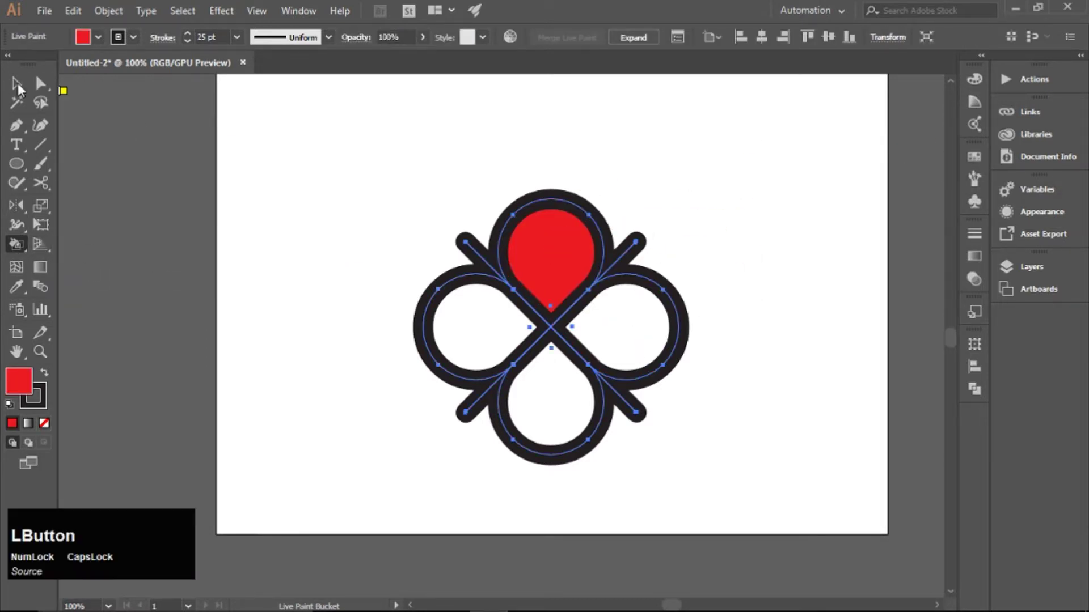
# Step: Expand the Live Paint clover with object, fill and stroke included
pyautogui.press('v')
pyautogui.rightClick(549, 274)
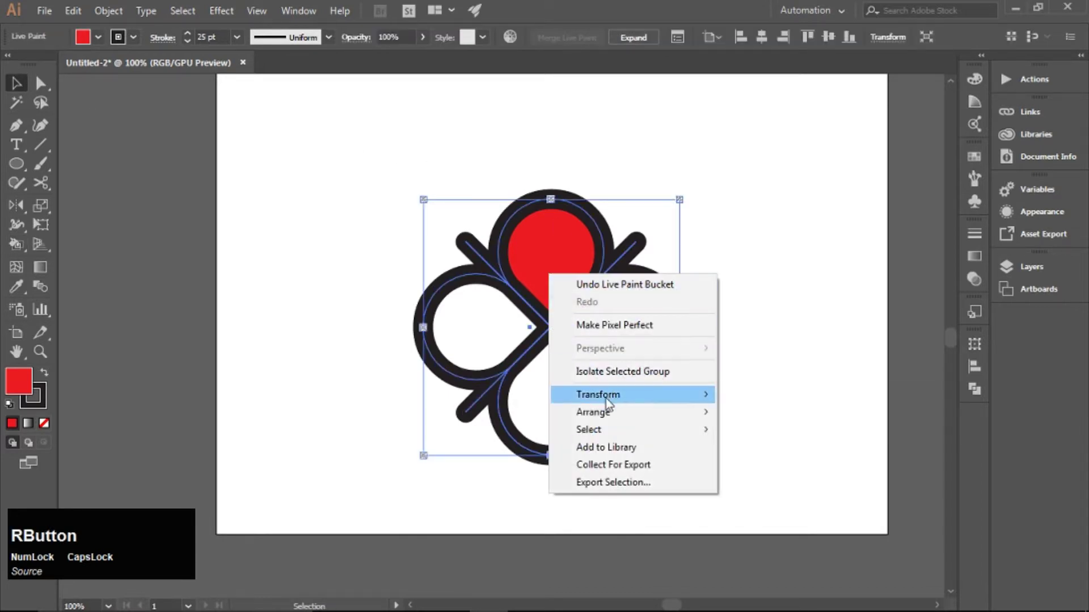
pyautogui.click(107, 12)
pyautogui.click(96, 181)
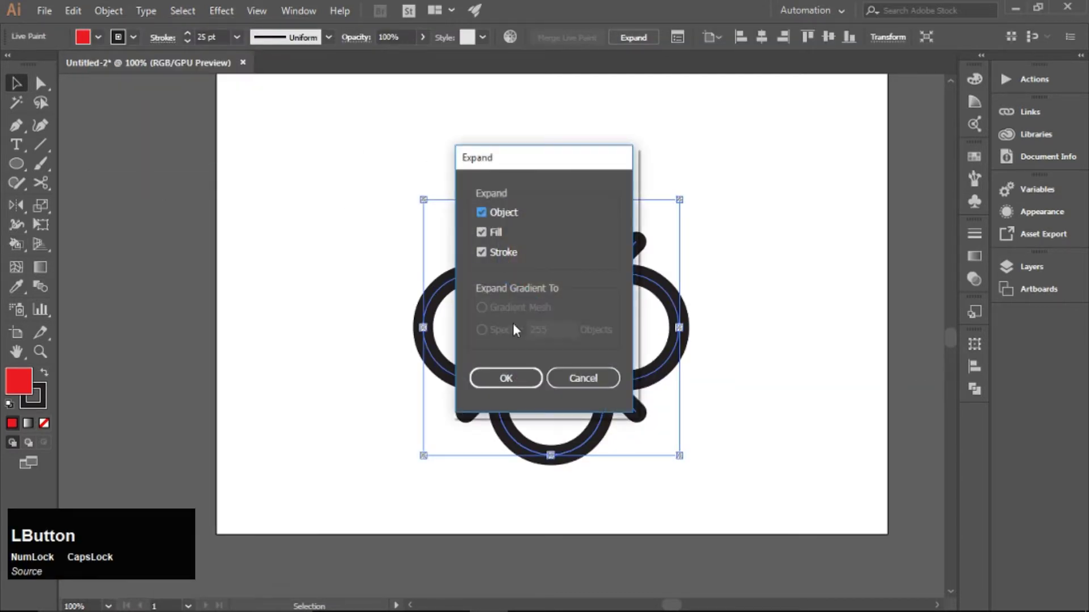
pyautogui.click(503, 378)
# Step: Ungroup the expanded clover so the red fill can be selected separately from the black strokes
pyautogui.click(752, 291)
pyautogui.click(567, 260)
pyautogui.rightClick(563, 250)
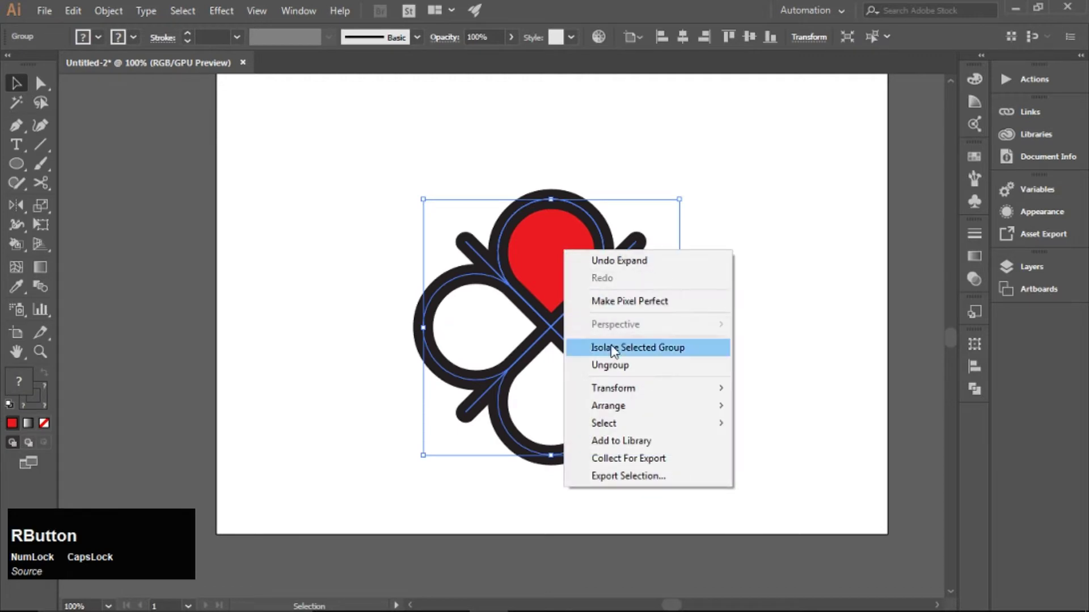
pyautogui.click(572, 364)
# Step: Shrink the red drop about its center and nudge it up three increments to leave an even white gap inside the upper loop
pyautogui.click(564, 253)
pyautogui.moveTo(603, 194); pyautogui.dragTo(588, 219)
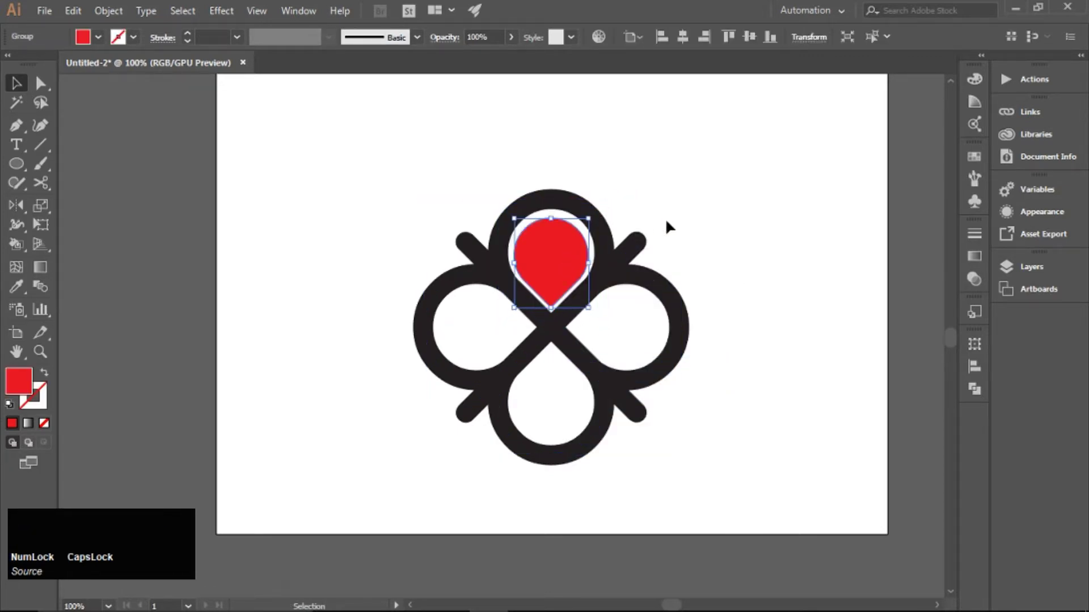
pyautogui.press('Up')
pyautogui.press('Up')
pyautogui.press('Up')
pyautogui.click(666, 221)
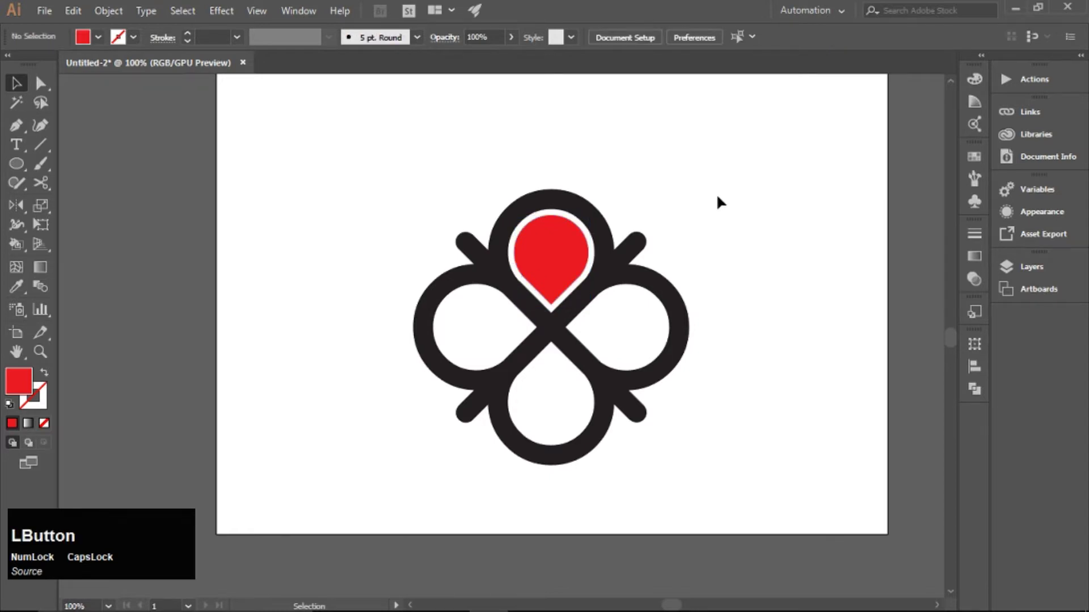
# Step: Scale the red drop down slightly more about its center to widen the white gap around it
pyautogui.click(567, 241)
pyautogui.moveTo(588, 215); pyautogui.dragTo(586, 219)
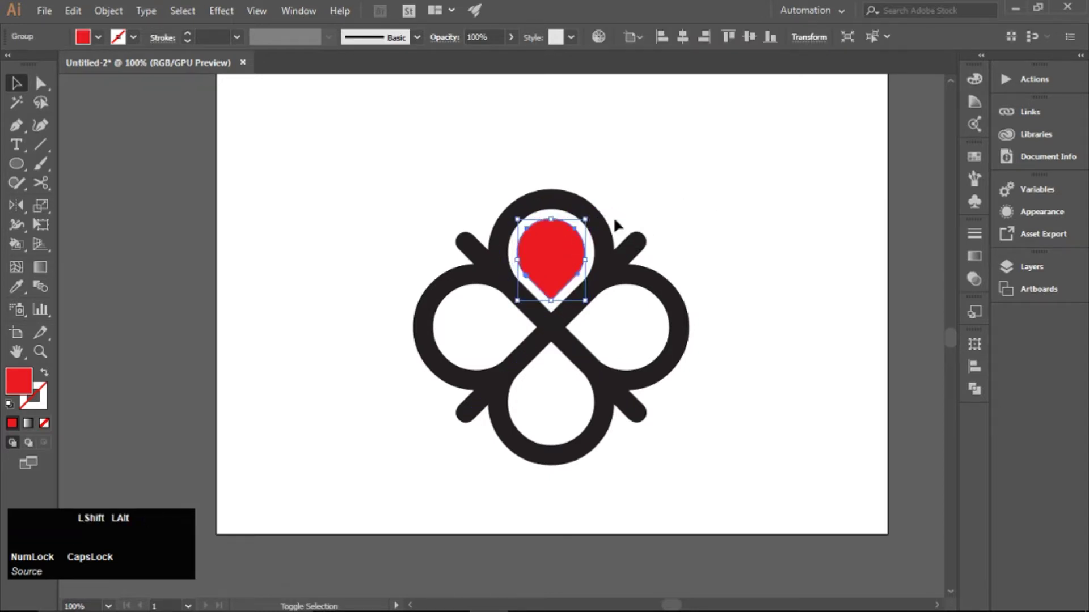
pyautogui.click(670, 219)
# Step: Copy the red drop into the other three loops by reflecting it about the clover's center
pyautogui.click(540, 253)
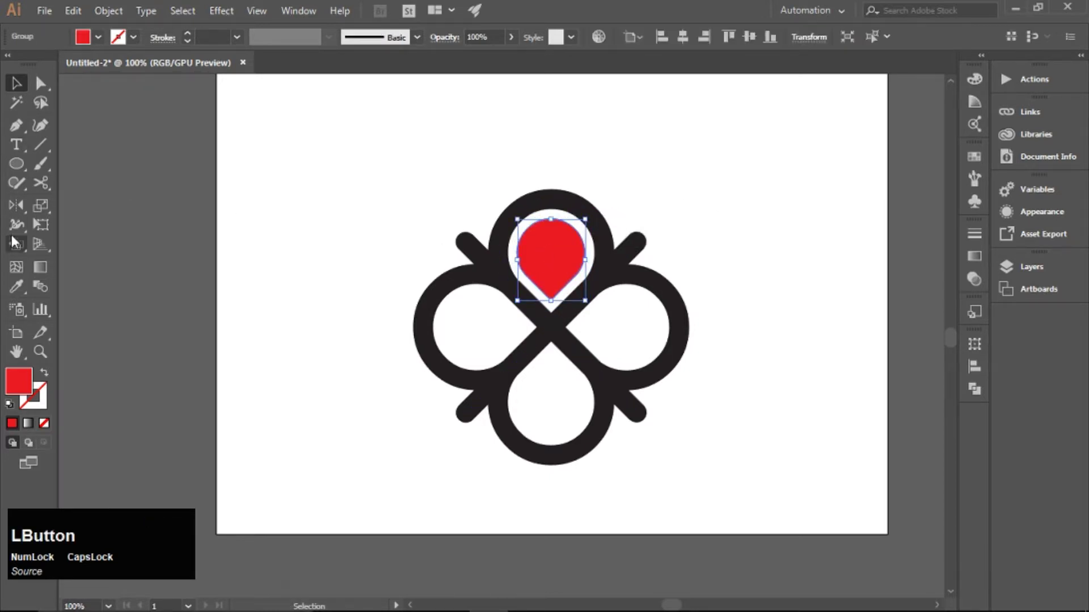
pyautogui.click(14, 204)
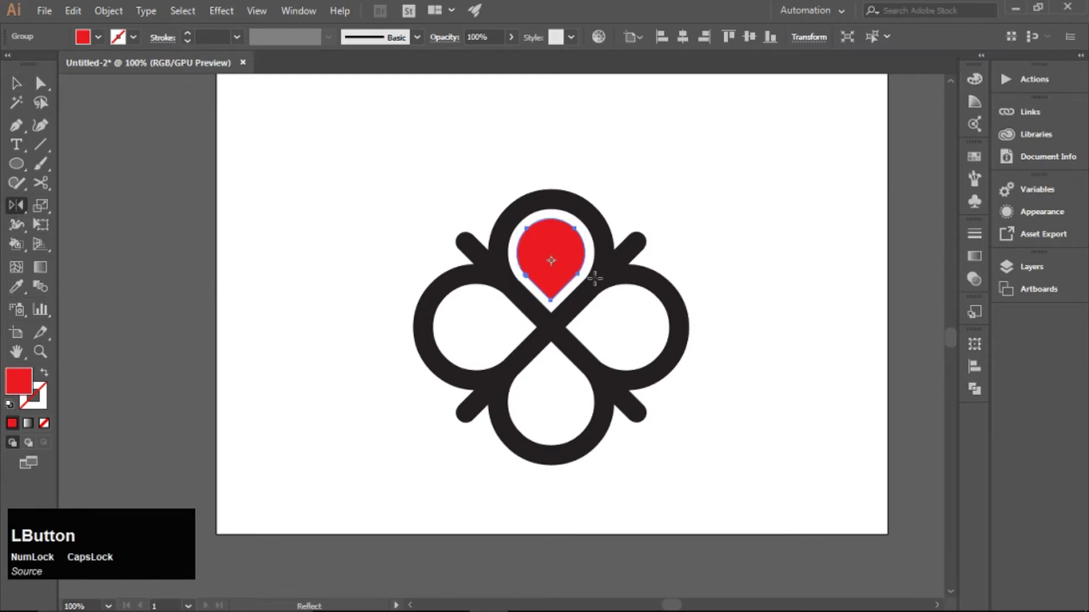
pyautogui.click(550, 327)
pyautogui.moveTo(592, 264); pyautogui.dragTo(629, 315)
pyautogui.hotkey('ctrl', 'd')
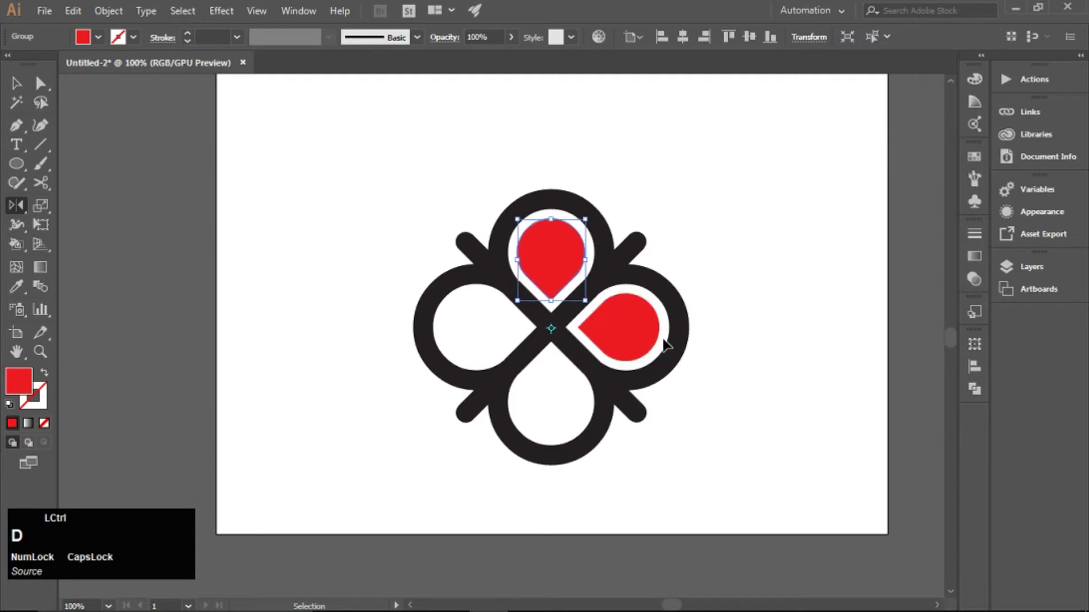
pyautogui.hotkey('ctrl', 'd')
pyautogui.hotkey('ctrl', 'd')
pyautogui.hotkey('ctrl', 'd')
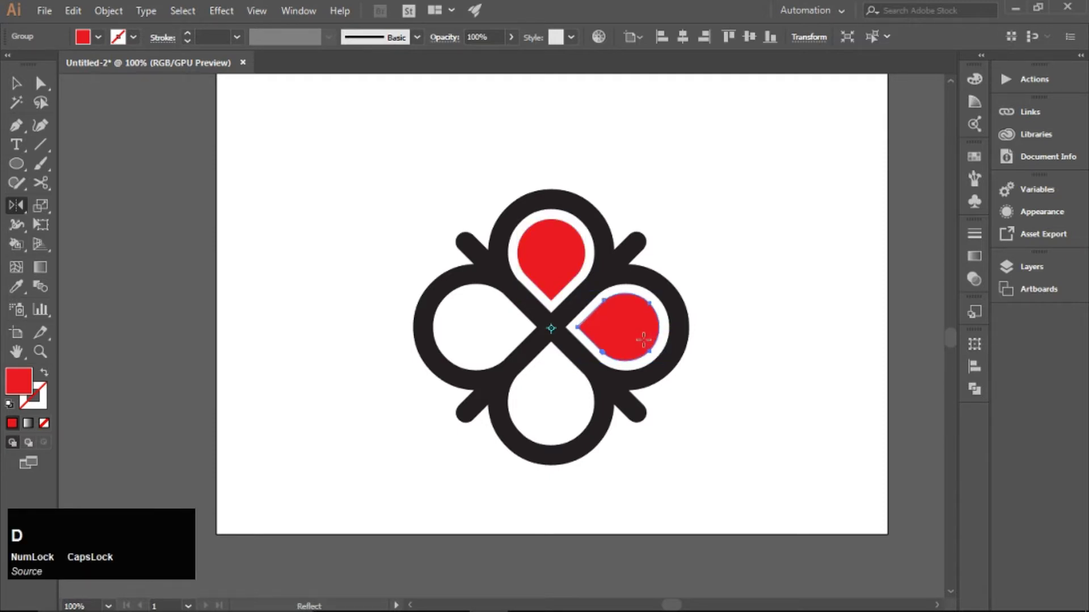
pyautogui.moveTo(641, 337); pyautogui.dragTo(464, 353)
pyautogui.click(11, 88)
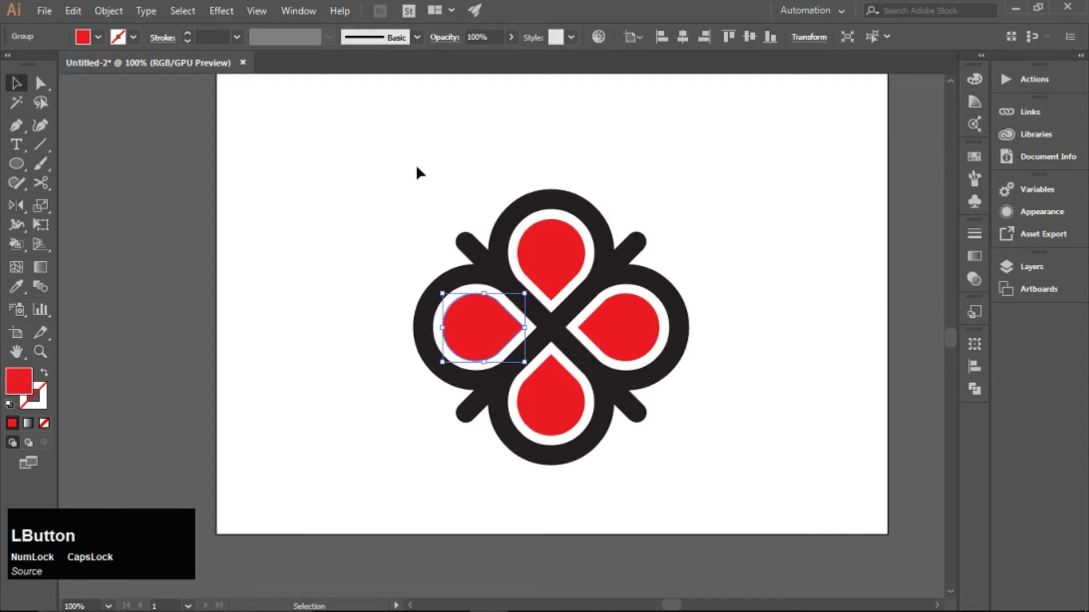
pyautogui.click(418, 170)
# Step: Outline the strokes of the black clover group
pyautogui.click(617, 270)
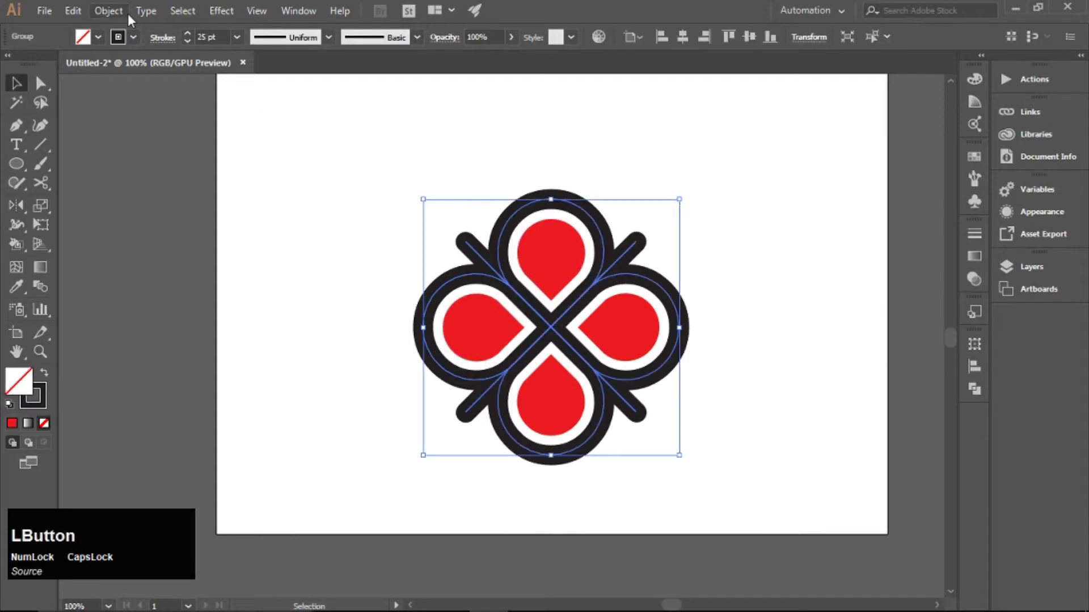
pyautogui.click(107, 13)
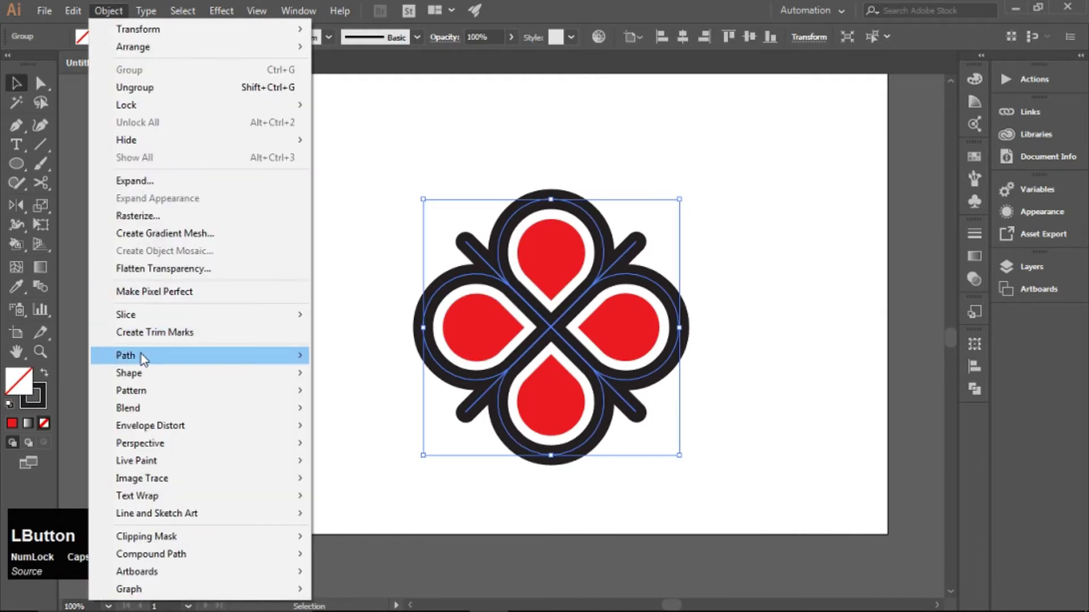
pyautogui.moveTo(141, 358)
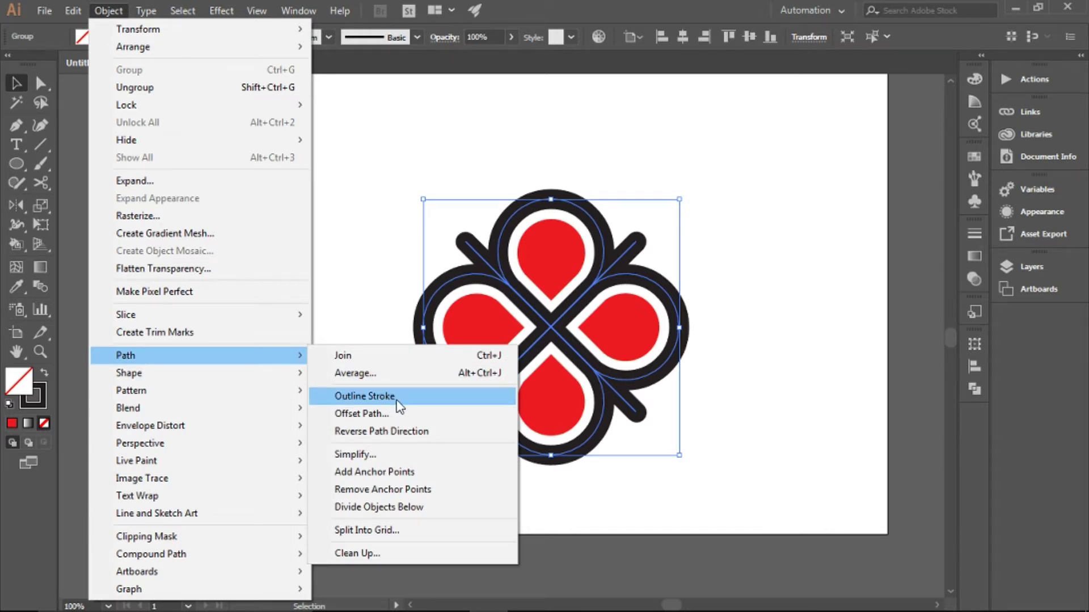
pyautogui.click(396, 401)
# Step: Unite the overlapping outlined black shapes into a single compound shape
pyautogui.click(974, 389)
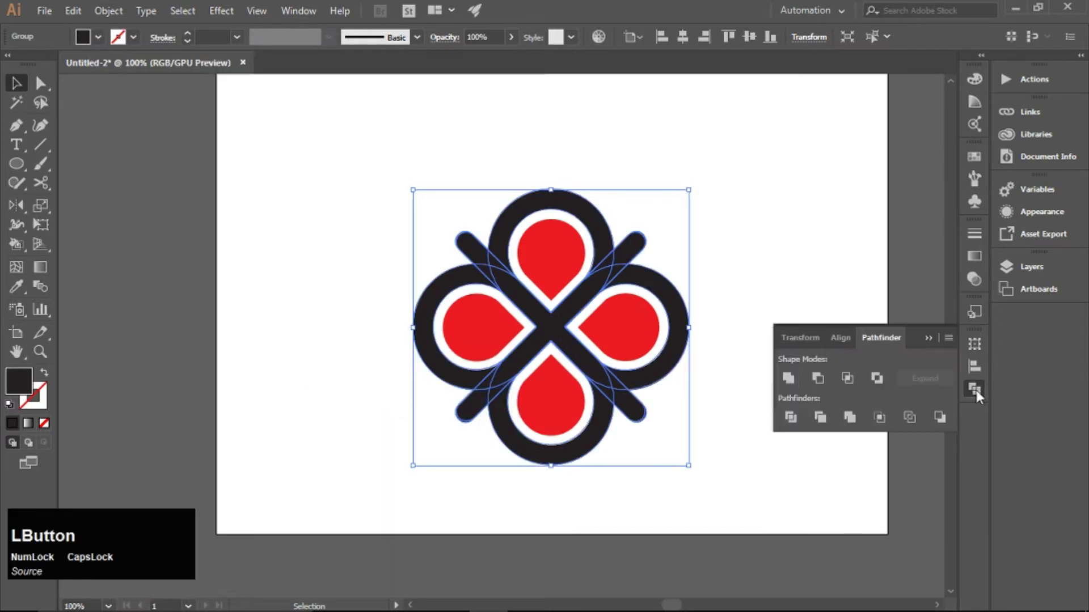
pyautogui.click(788, 378)
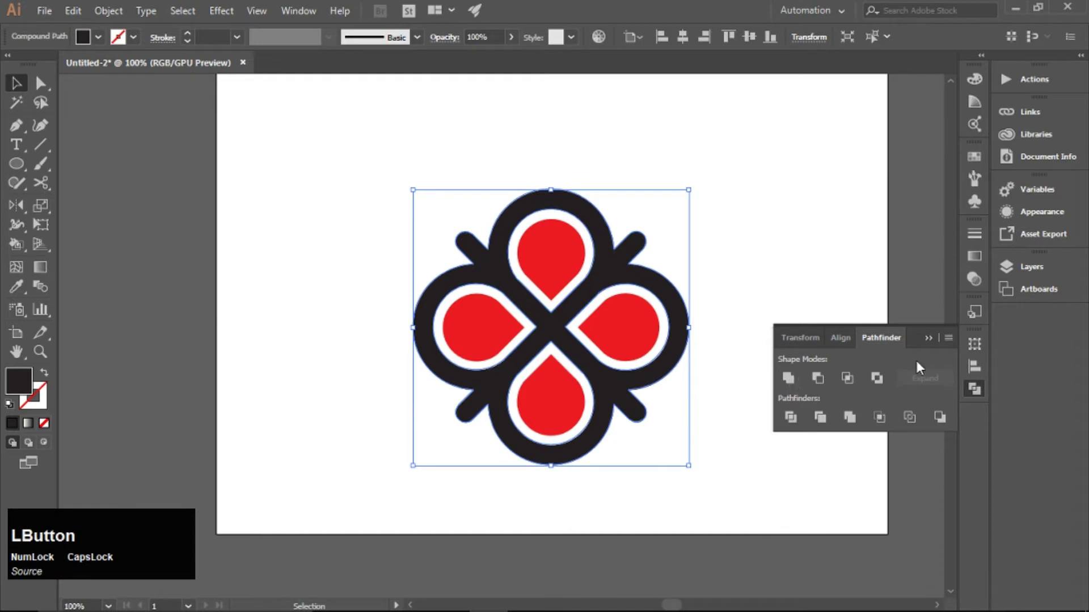
pyautogui.click(928, 338)
pyautogui.click(745, 283)
# Step: Scale the complete logo down proportionally about its center
pyautogui.moveTo(359, 204); pyautogui.dragTo(722, 502)
pyautogui.moveTo(687, 466); pyautogui.dragTo(656, 432)
pyautogui.click(715, 408)
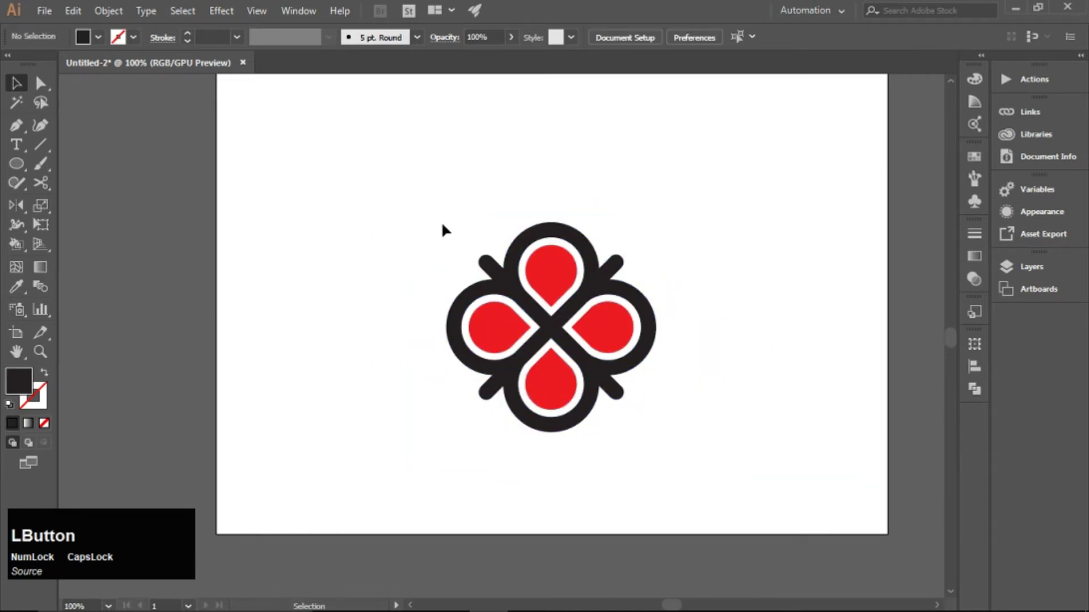
# Step: Group the black clover and the four red drops together
pyautogui.moveTo(407, 196); pyautogui.dragTo(728, 469)
pyautogui.rightClick(559, 298)
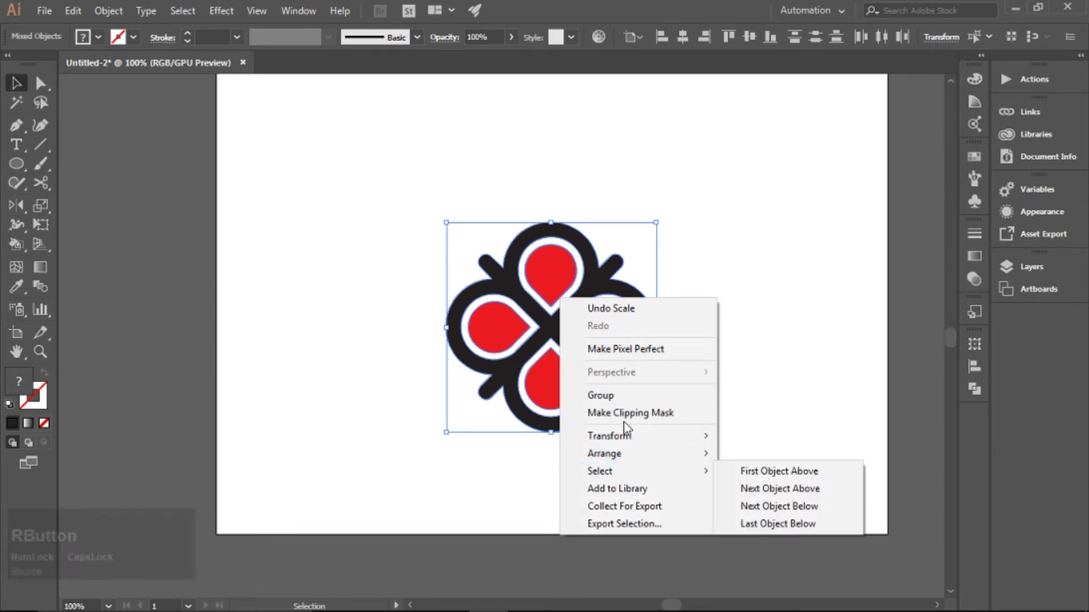
pyautogui.click(607, 396)
pyautogui.click(673, 332)
# Step: Reposition the grouped logo near the middle of the artboard
pyautogui.moveTo(565, 319); pyautogui.dragTo(573, 272)
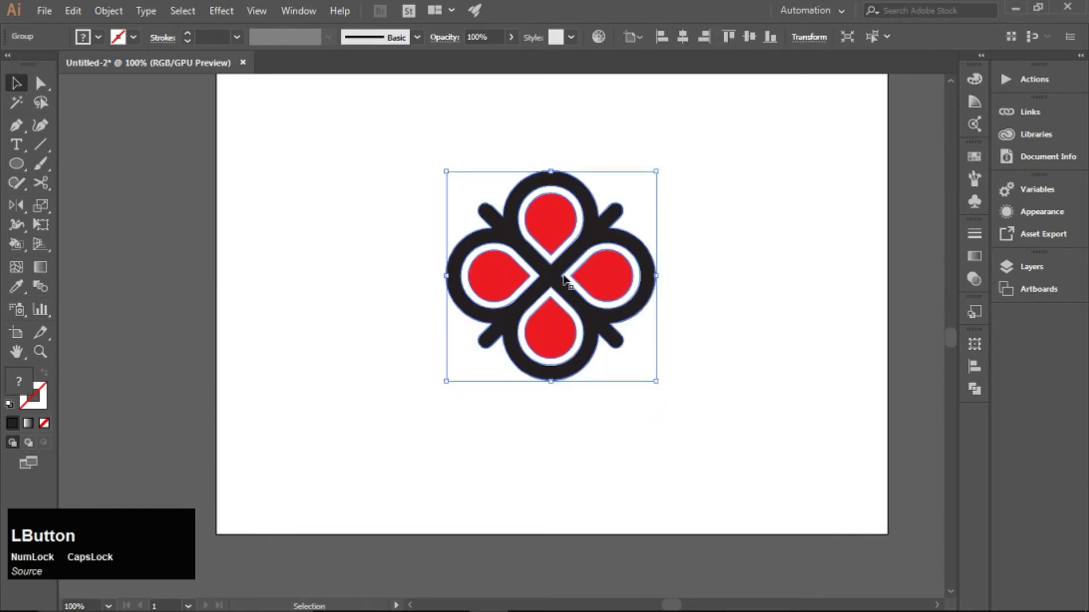
pyautogui.click(712, 317)
pyautogui.scroll(2, 757, 251)
pyautogui.moveTo(599, 337); pyautogui.dragTo(607, 348)
pyautogui.click(744, 345)
# Step: Draw a black rectangle larger than the logo around it and send it to the back
pyautogui.moveTo(17, 166); pyautogui.dragTo(62, 163)
pyautogui.moveTo(377, 199); pyautogui.dragTo(738, 457)
pyautogui.click(16, 84)
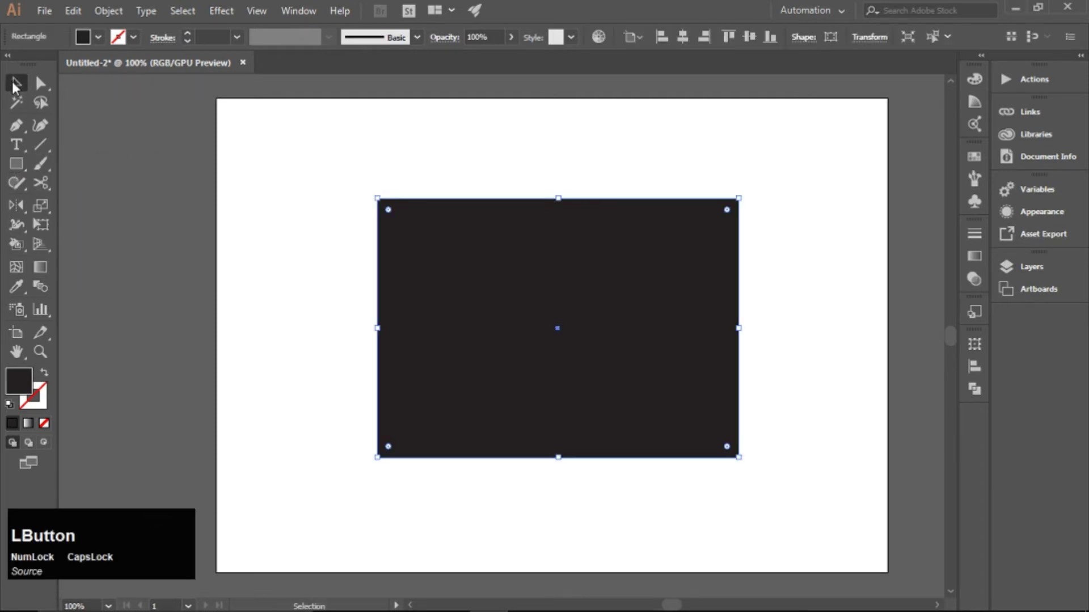
pyautogui.rightClick(692, 309)
pyautogui.moveTo(737, 537)
pyautogui.click(899, 509)
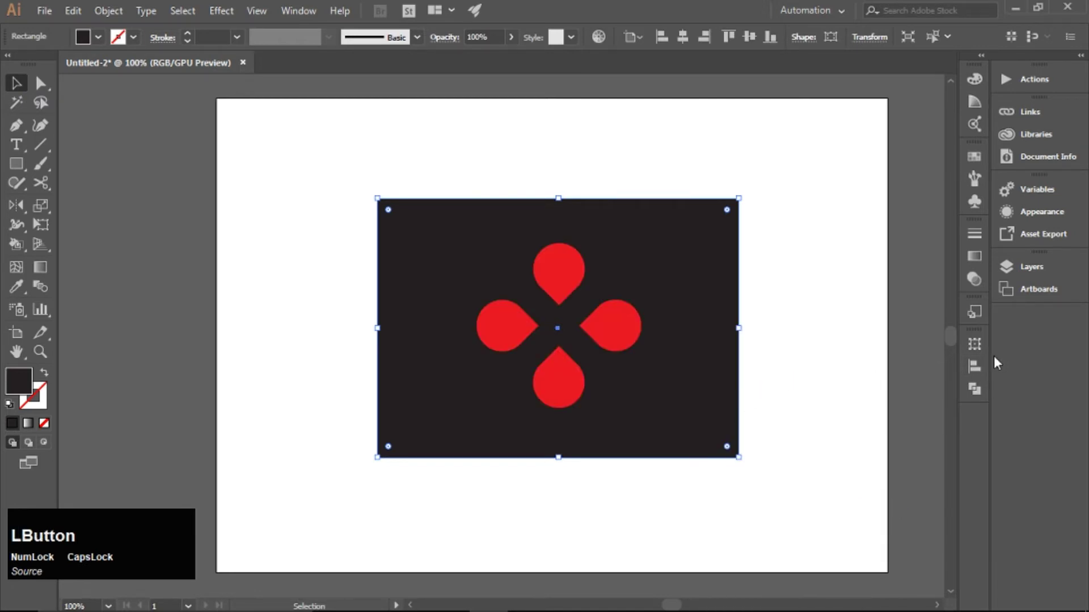
# Step: Fill the background rectangle with a radial gradient from white at the center to light gray at 100% location
pyautogui.click(974, 257)
pyautogui.click(775, 258)
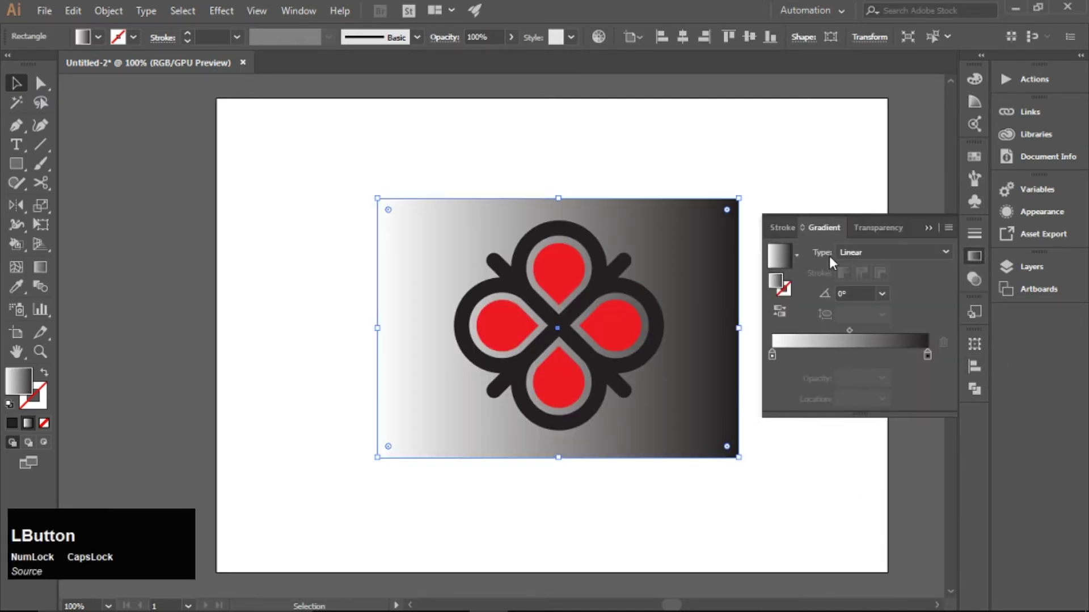
pyautogui.click(831, 356)
pyautogui.moveTo(927, 356); pyautogui.dragTo(916, 412)
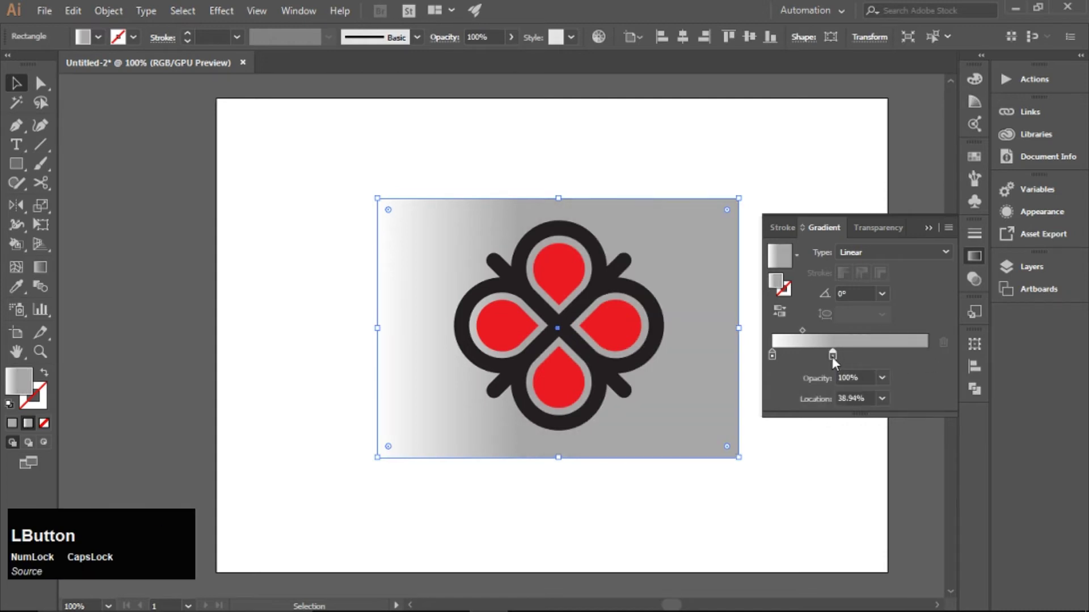
pyautogui.moveTo(831, 356); pyautogui.dragTo(927, 356)
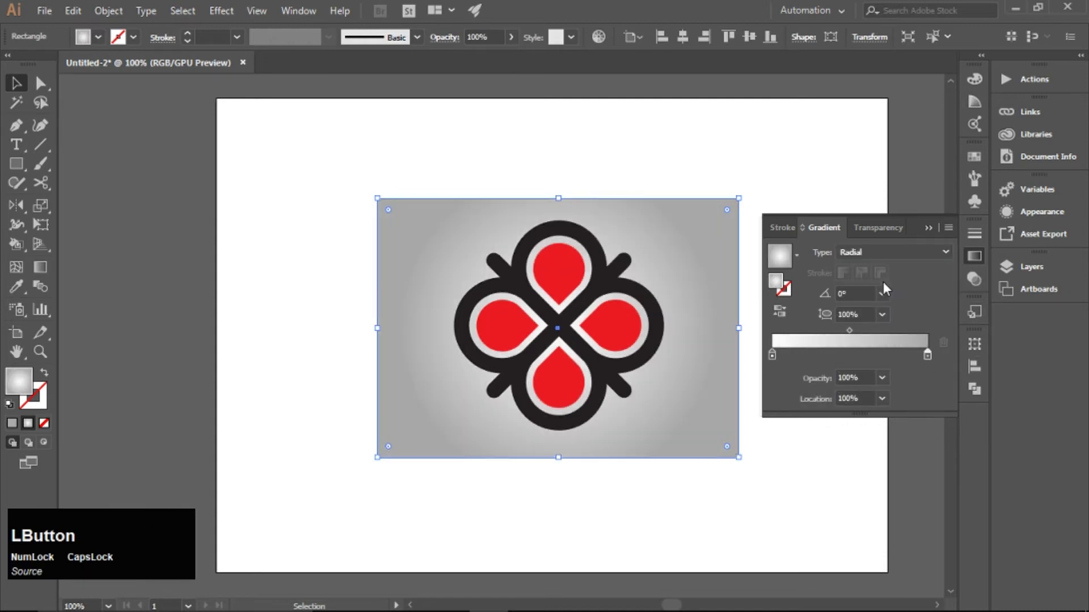
pyautogui.click(928, 227)
# Step: Narrow the gradient rectangle symmetrically, then enlarge it slightly to frame the logo in a nearly square background
pyautogui.moveTo(740, 328); pyautogui.dragTo(705, 328)
pyautogui.click(753, 328)
pyautogui.click(565, 219)
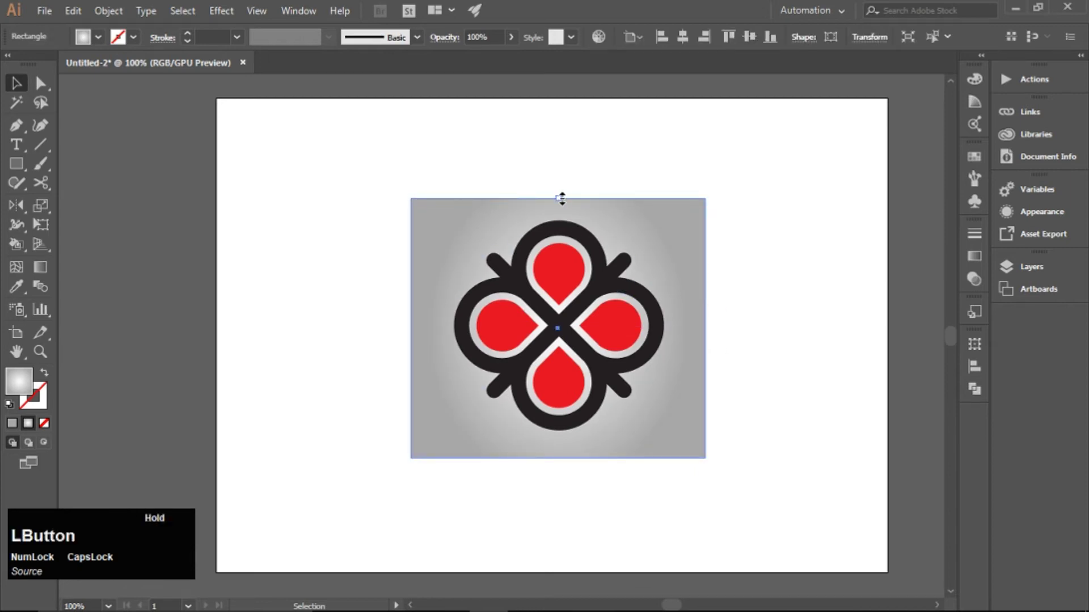
pyautogui.moveTo(561, 199); pyautogui.dragTo(561, 193)
pyautogui.moveTo(706, 457); pyautogui.dragTo(728, 483)
pyautogui.click(782, 403)
# Step: Center the background rectangle horizontally and vertically on the logo, using the logo as the key object
pyautogui.click(701, 403)
pyautogui.keyDown('shift'); pyautogui.click(581, 361); pyautogui.keyUp('shift')
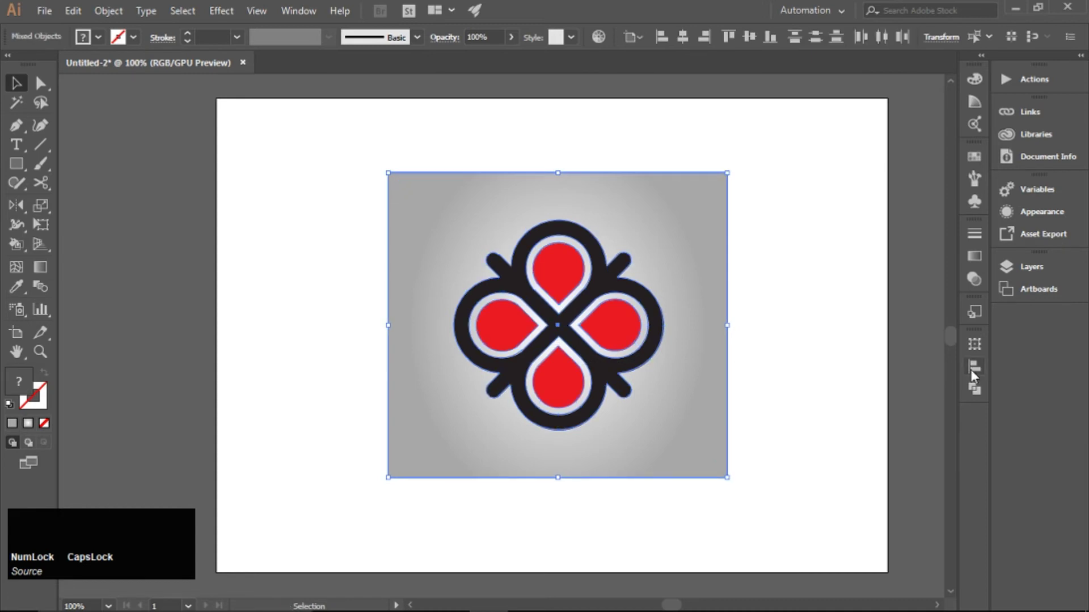
pyautogui.click(971, 370)
pyautogui.click(581, 331)
pyautogui.click(817, 378)
pyautogui.click(913, 379)
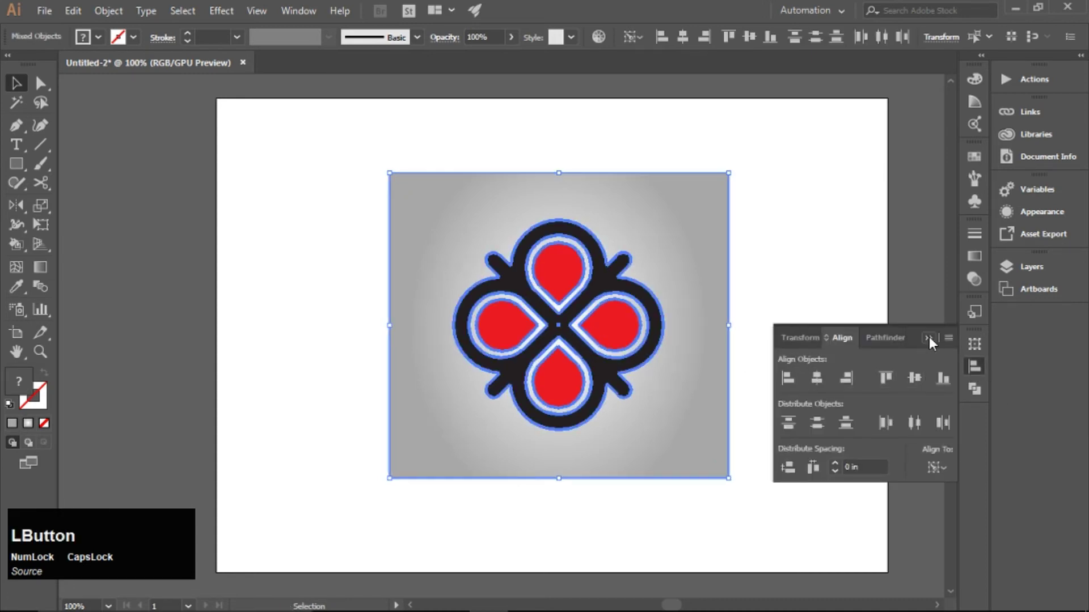
pyautogui.click(928, 338)
pyautogui.click(788, 292)
# Step: Draw an unfilled rectangle with the default 1 pt black stroke just inside the edges of the gradient background
pyautogui.click(16, 163)
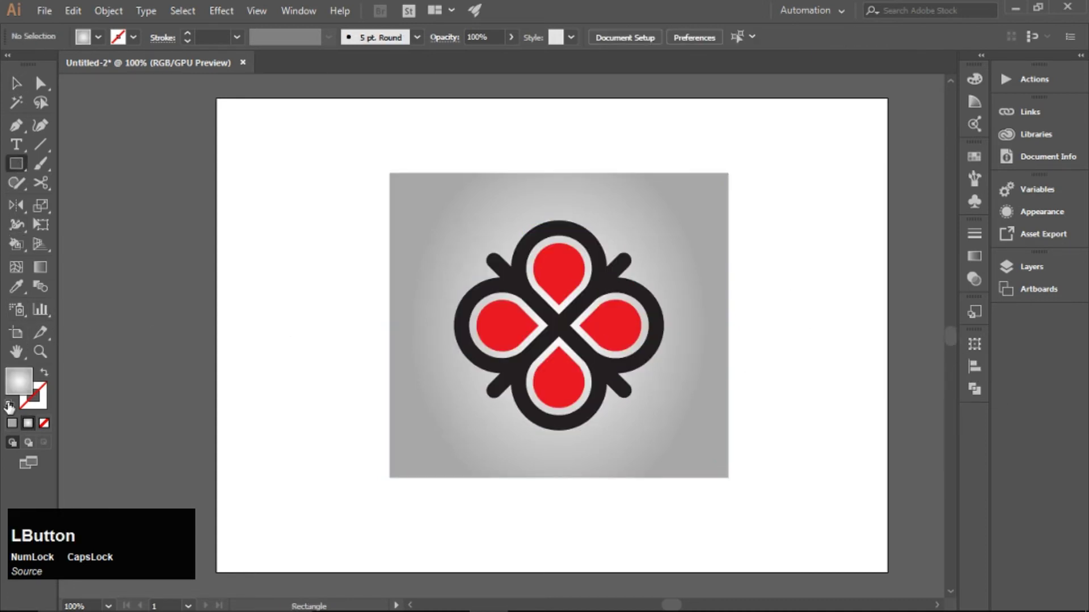
pyautogui.click(9, 404)
pyautogui.click(44, 423)
pyautogui.moveTo(399, 189)
pyautogui.mouseDown()
pyautogui.moveTo(520, 399)
pyautogui.moveTo(716, 468)
pyautogui.mouseUp()
pyautogui.press('v')
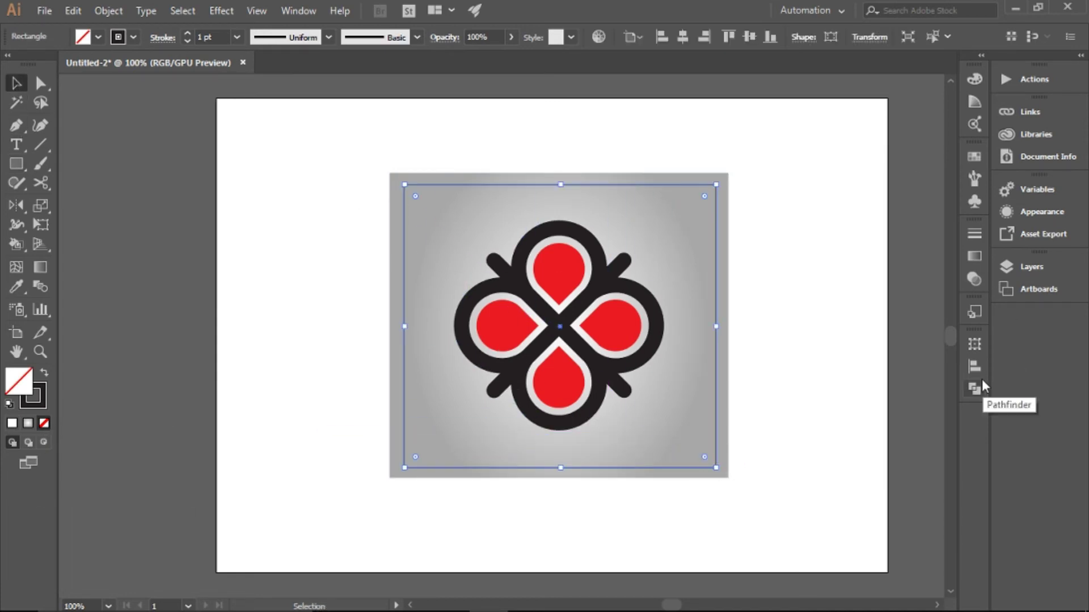
# Step: Apply a white-to-black linear gradient to the stroke of the unfilled frame rectangle
pyautogui.click(971, 261)
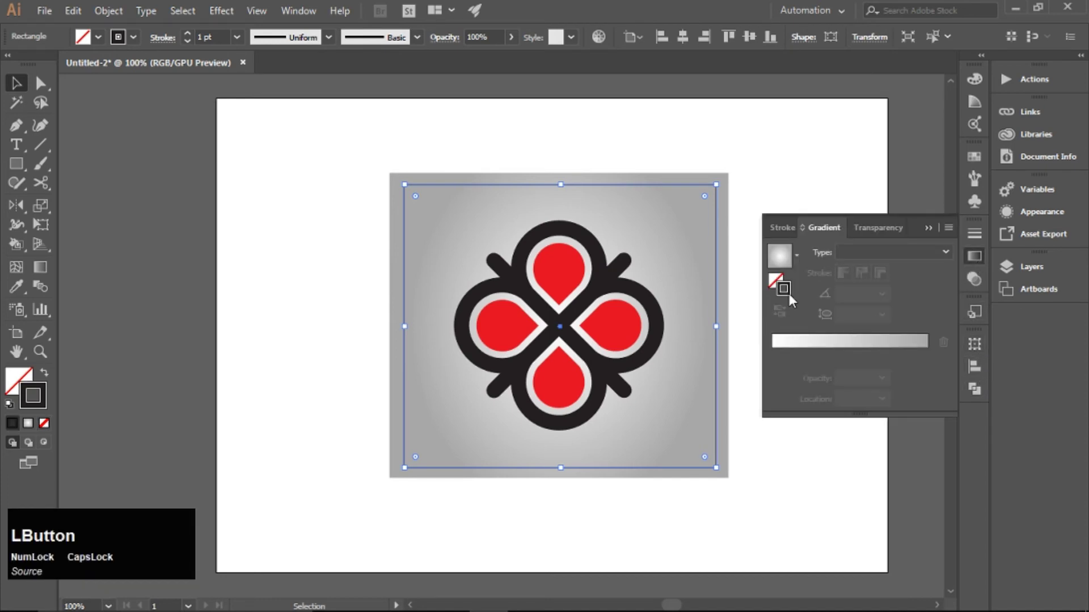
pyautogui.click(780, 256)
pyautogui.click(811, 233)
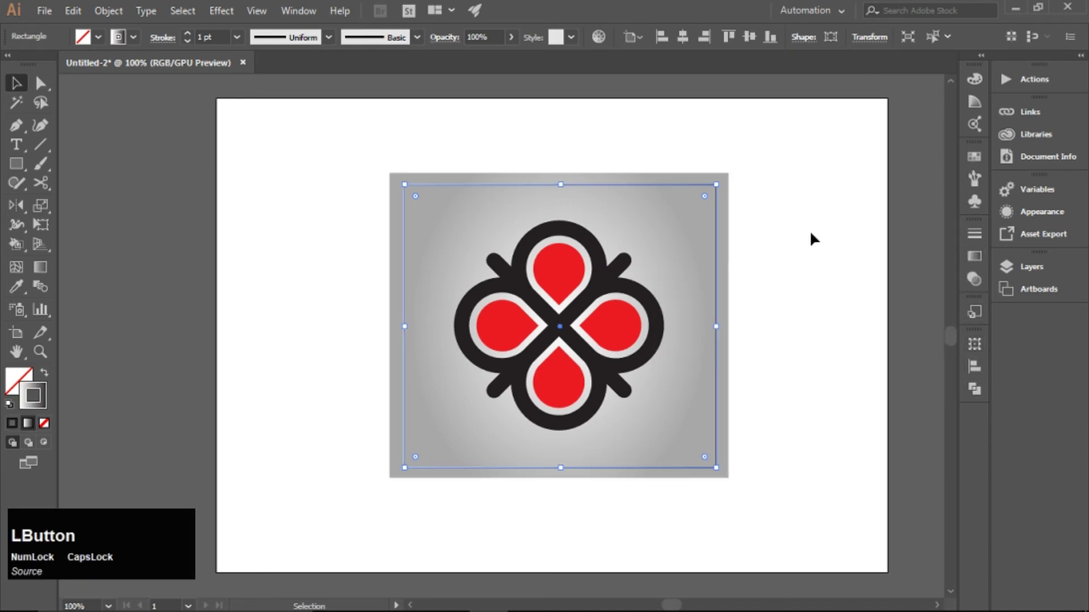
# Step: Group the clover logo, the frame rectangle and the gradient background into one object, and leave nothing selected
pyautogui.moveTo(350, 154); pyautogui.dragTo(699, 431)
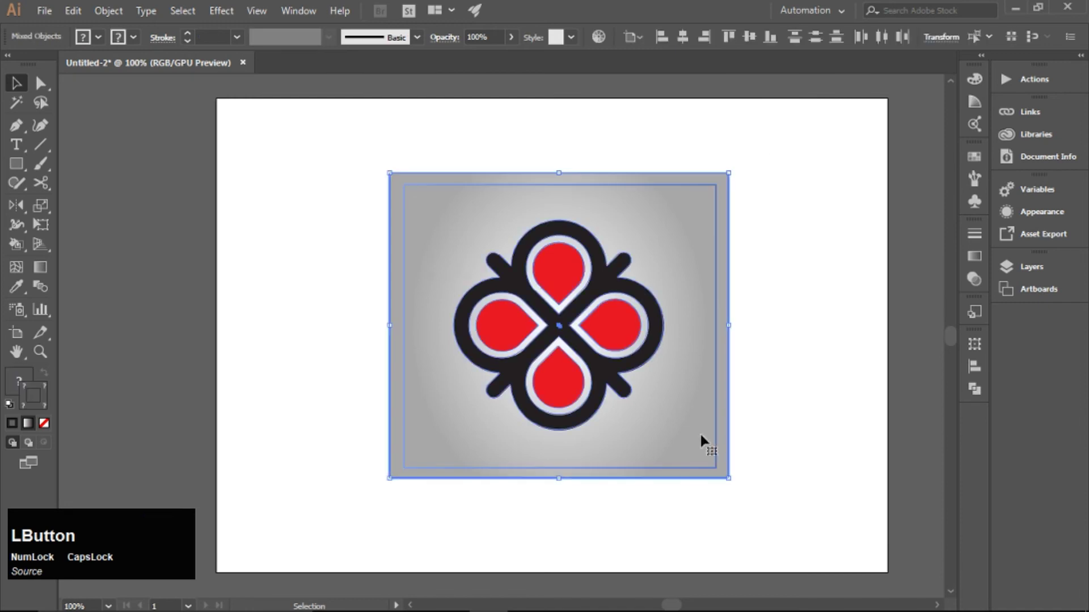
pyautogui.rightClick(638, 223)
pyautogui.click(692, 319)
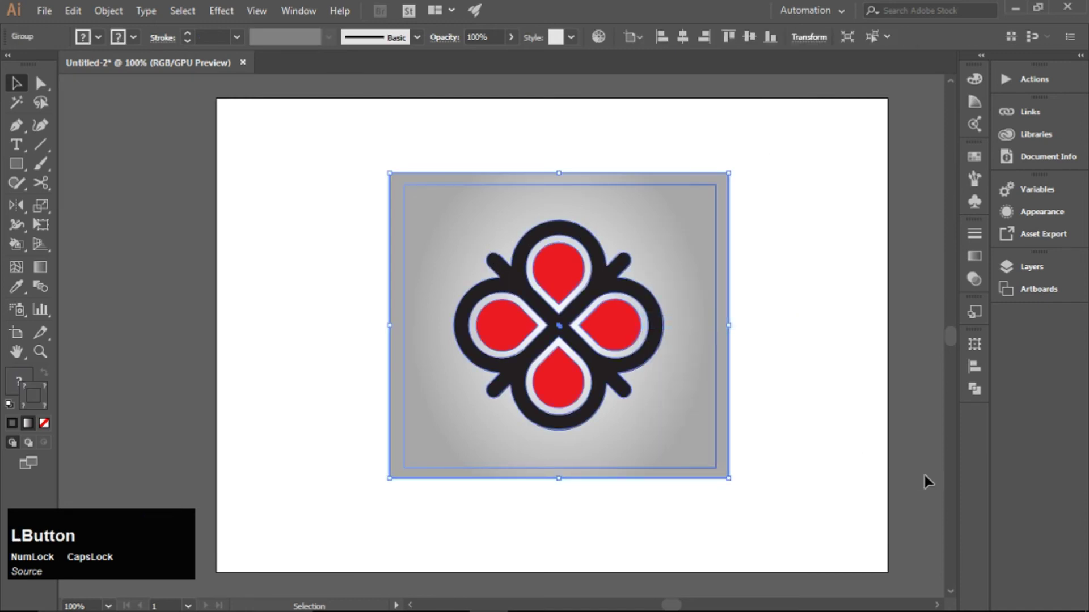
pyautogui.hotkey('ctrl', '=')
pyautogui.press('space')
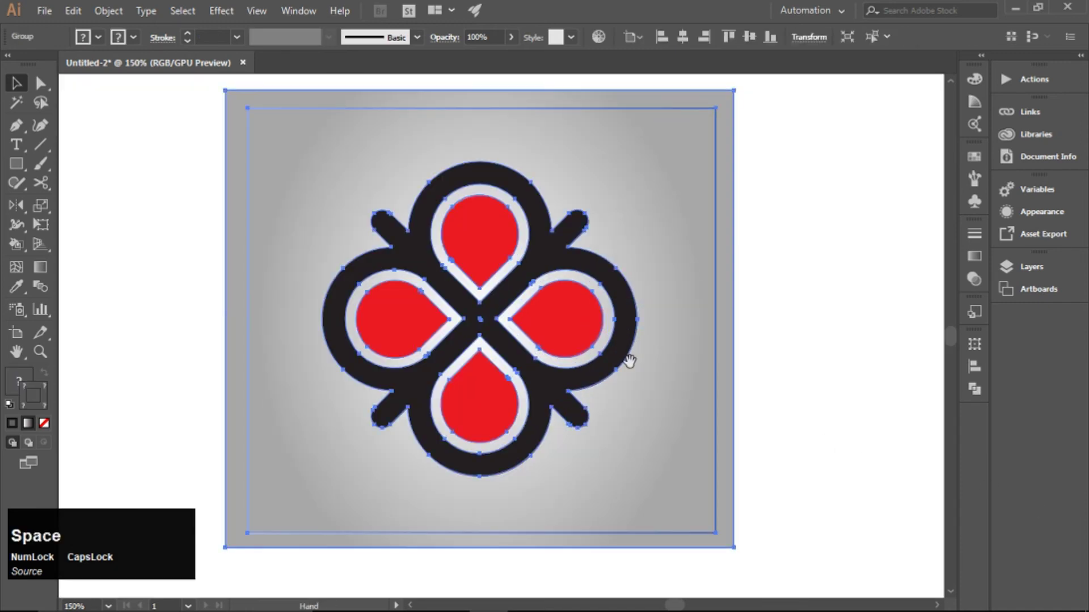
pyautogui.moveTo(627, 359); pyautogui.dragTo(659, 375)
pyautogui.click(937, 469)
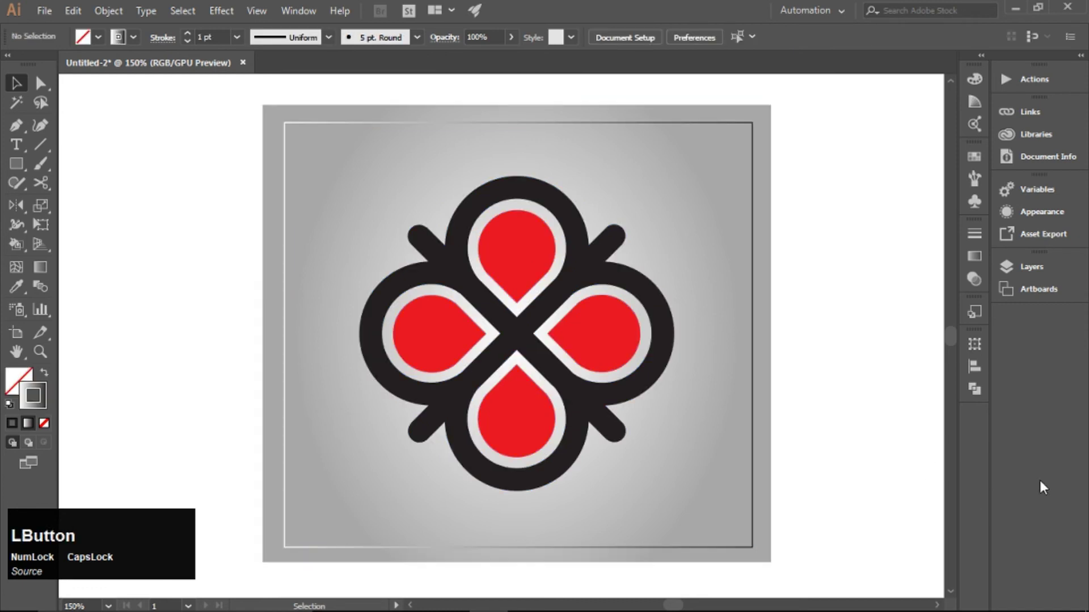